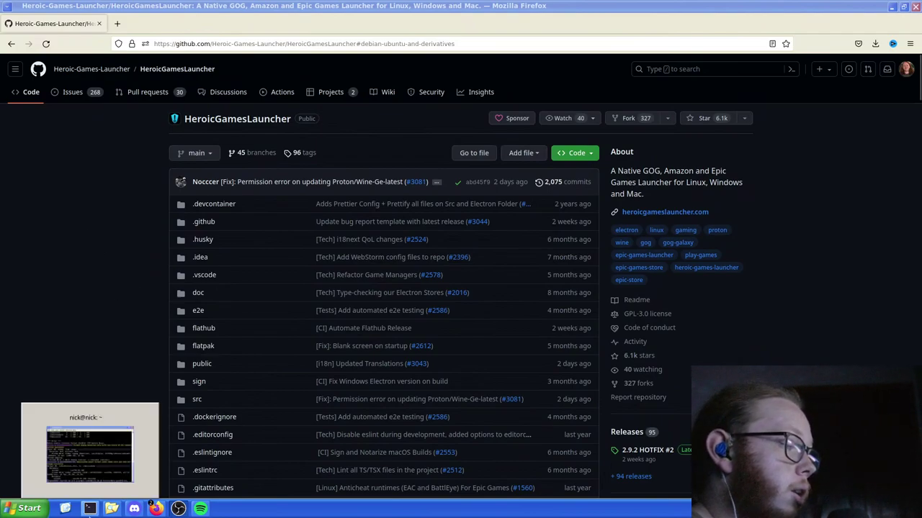
- Open a new terminal window, run neofetch, then close the terminal
{"action": "right_click", "coordinate": [89, 508]}
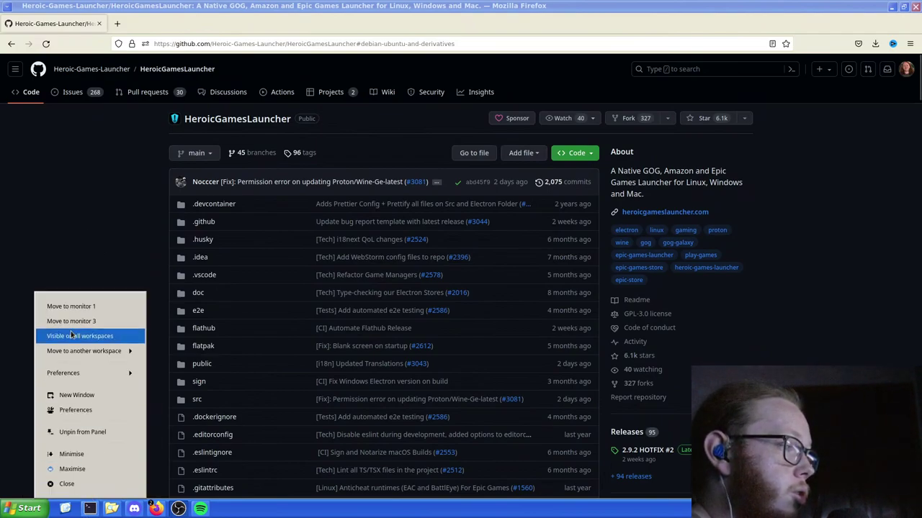
{"action": "left_click", "coordinate": [79, 400]}
{"action": "type", "text": "neofetch"}
{"action": "key", "text": "Return"}
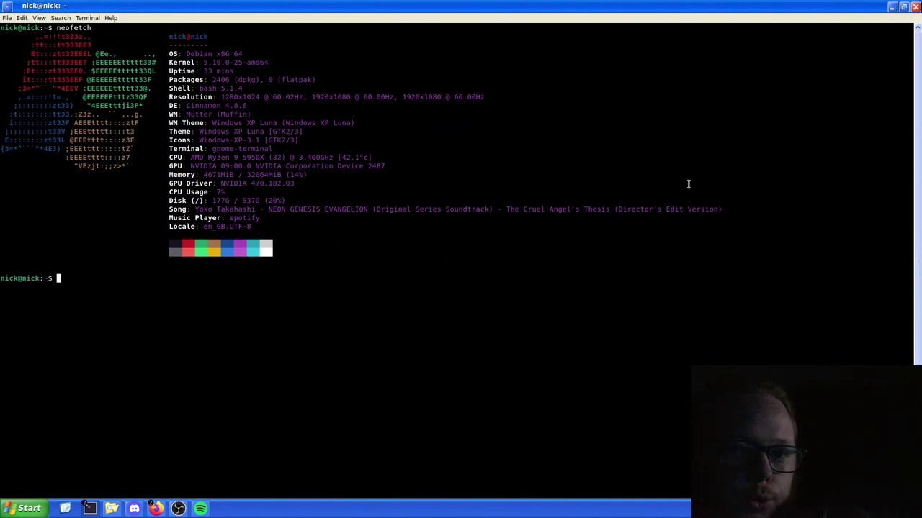
{"action": "left_click", "coordinate": [915, 6]}
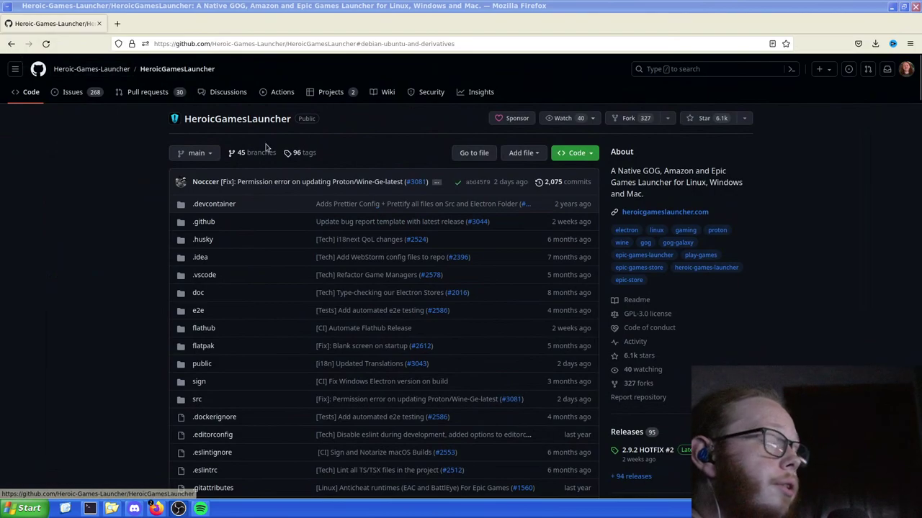
- Open heroicgameslauncher.com in a new tab and follow its Download page to the latest GitHub release
{"action": "right_click", "coordinate": [647, 213]}
{"action": "left_click", "coordinate": [670, 222]}
{"action": "left_click", "coordinate": [153, 23]}
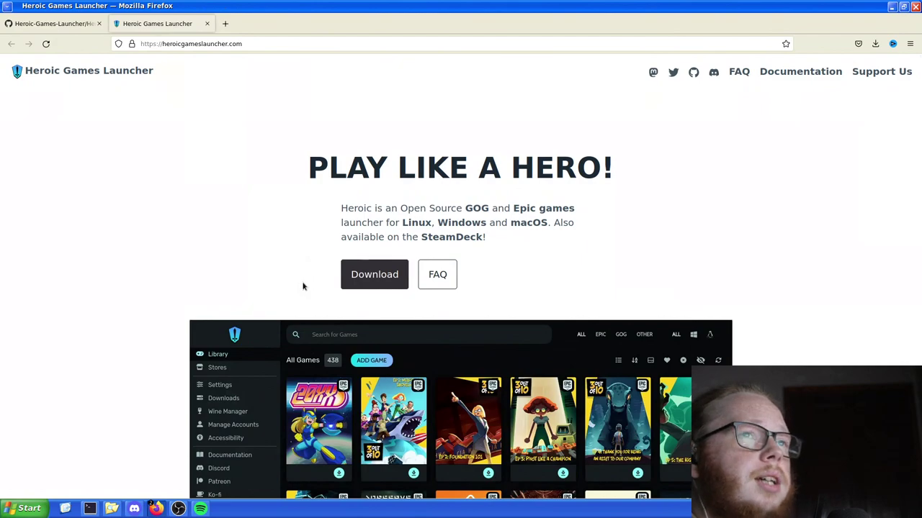
{"action": "left_click", "coordinate": [366, 278]}
{"action": "scroll", "coordinate": [183, 256], "scroll_direction": "down", "scroll_amount": 3}
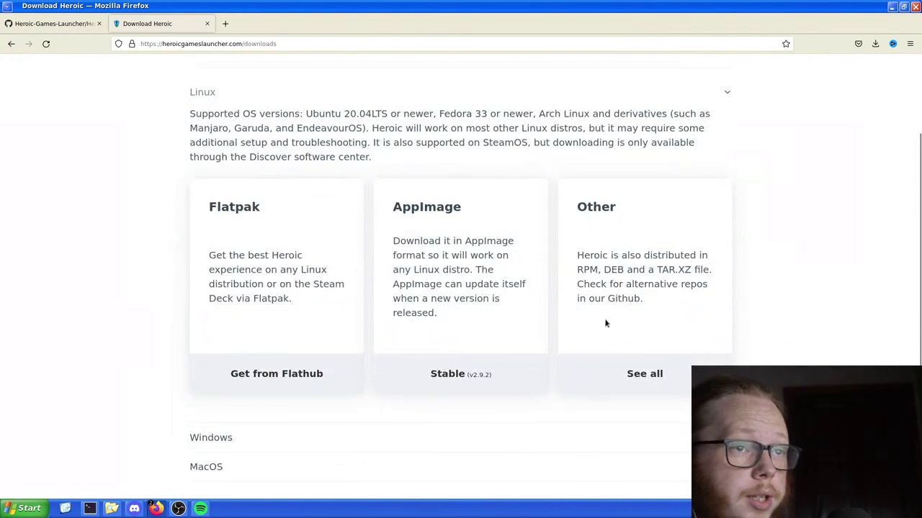
{"action": "left_click", "coordinate": [631, 381]}
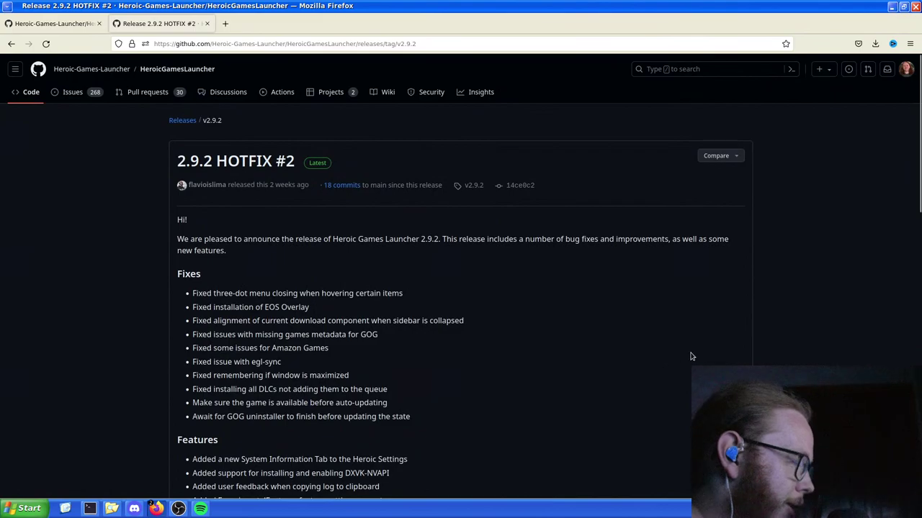
- Return to the Heroic repository page and scroll the README down to Supported Operating Systems
{"action": "left_click", "coordinate": [76, 24]}
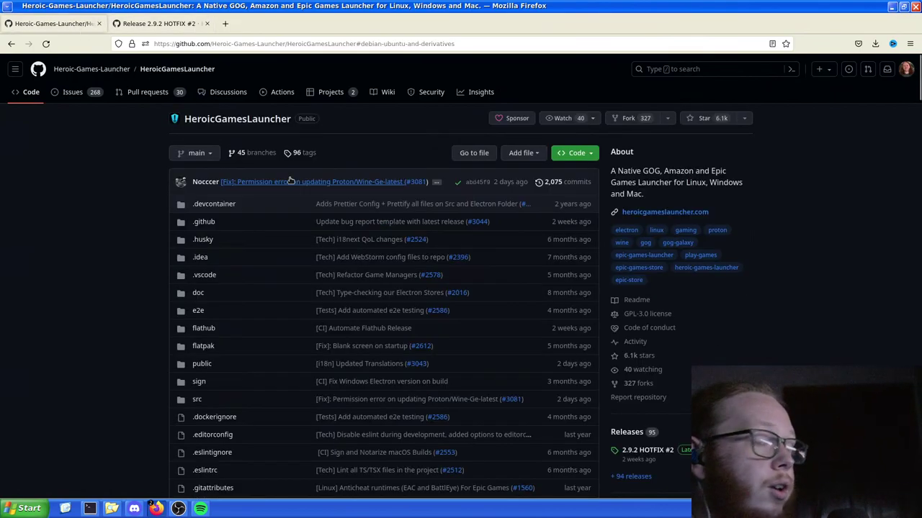
{"action": "scroll", "coordinate": [291, 180], "scroll_direction": "down", "scroll_amount": 10}
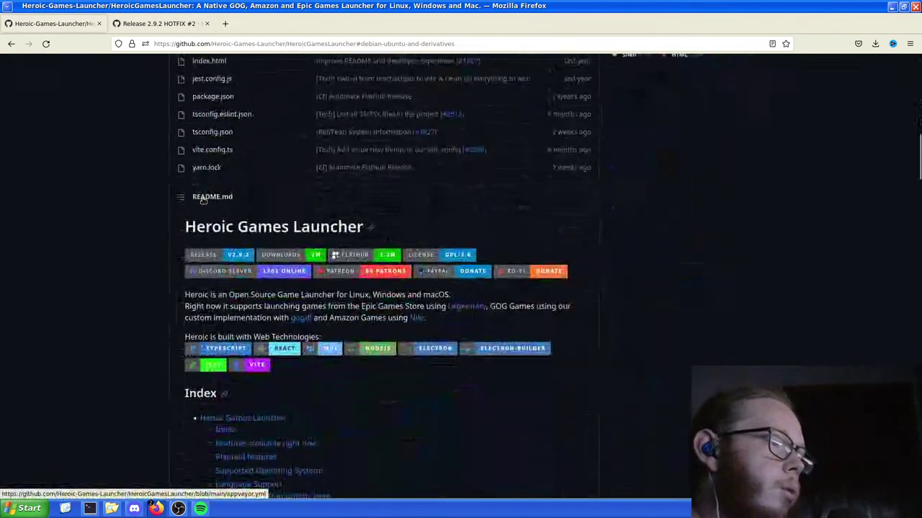
{"action": "scroll", "coordinate": [203, 201], "scroll_direction": "down", "scroll_amount": 3}
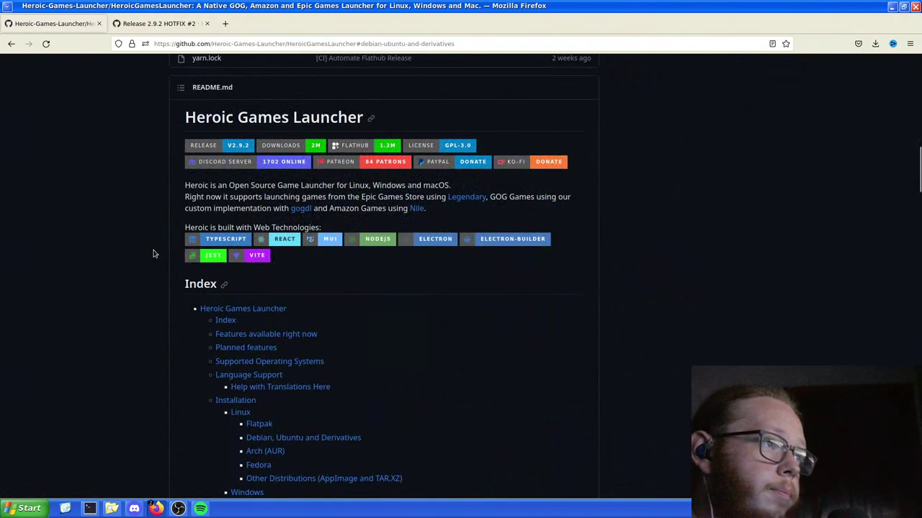
{"action": "scroll", "coordinate": [153, 254], "scroll_direction": "down", "scroll_amount": 5}
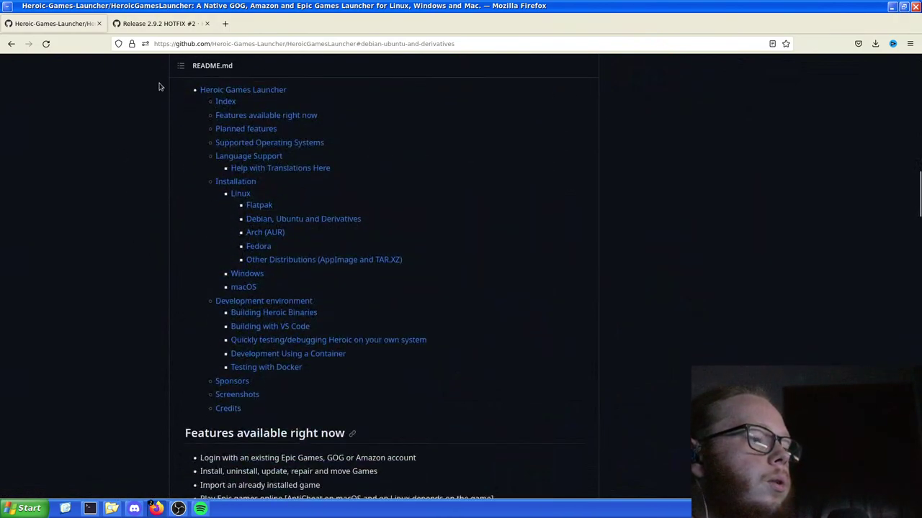
{"action": "scroll", "coordinate": [191, 80], "scroll_direction": "down", "scroll_amount": 14}
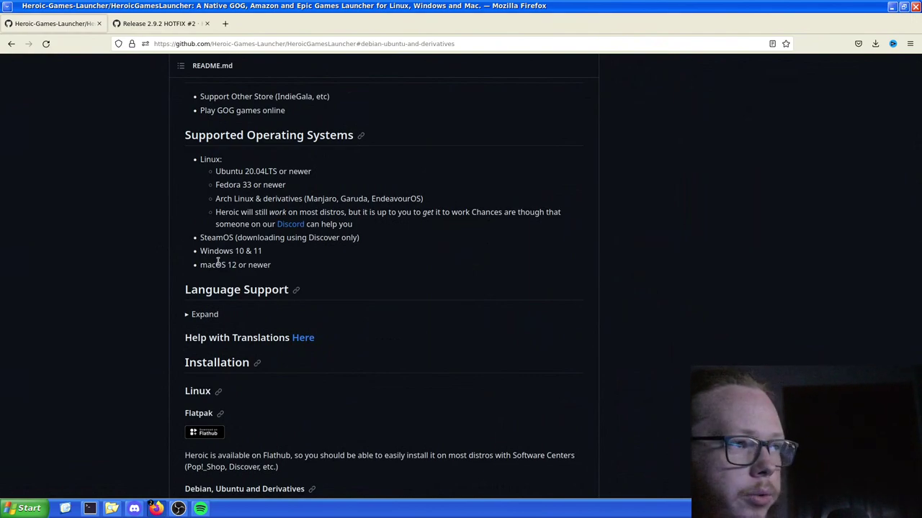
{"action": "scroll", "coordinate": [263, 231], "scroll_direction": "down", "scroll_amount": 2}
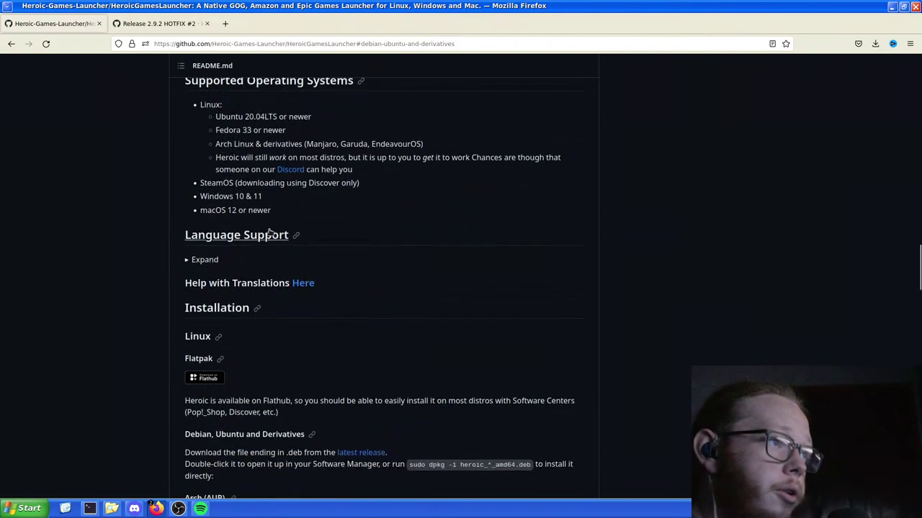
{"action": "left_click_drag", "start_coordinate": [262, 198], "coordinate": [229, 199]}
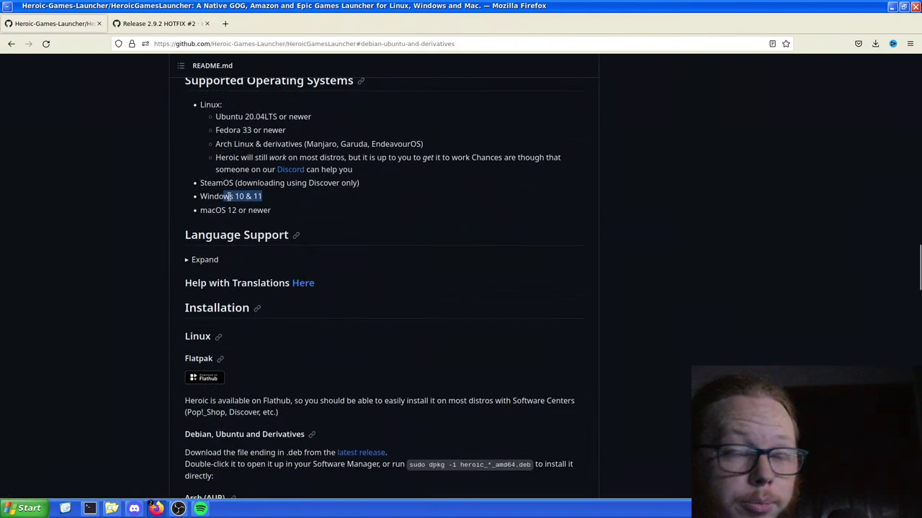
{"action": "left_click", "coordinate": [192, 218]}
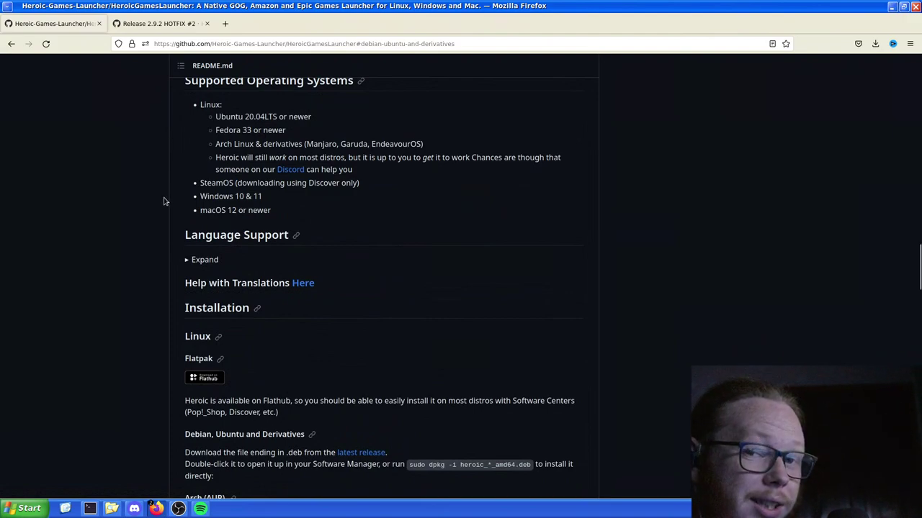
{"action": "scroll", "coordinate": [165, 201], "scroll_direction": "down", "scroll_amount": 5}
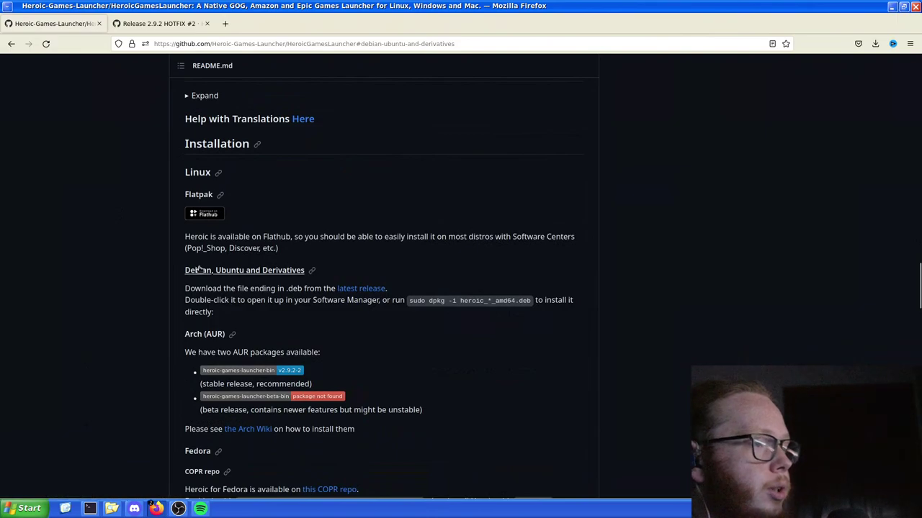
{"action": "scroll", "coordinate": [302, 283], "scroll_direction": "up", "scroll_amount": 2}
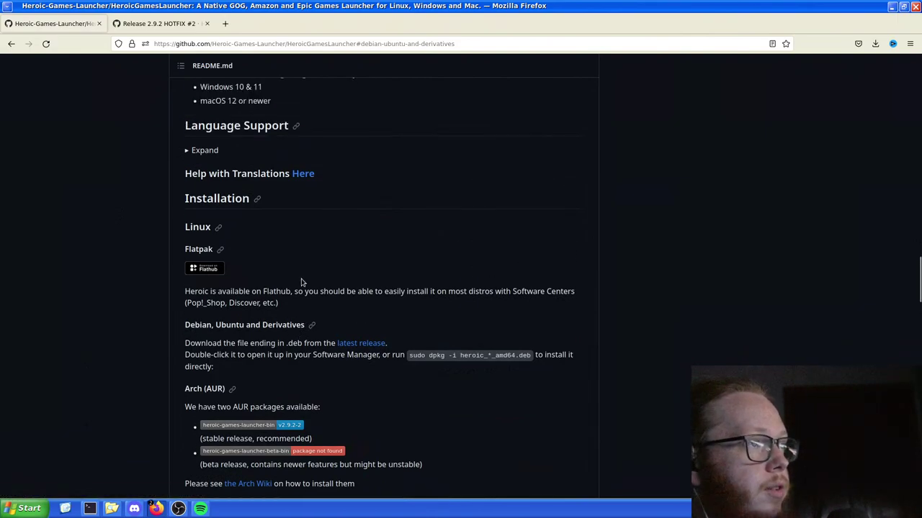
{"action": "scroll", "coordinate": [302, 282], "scroll_direction": "up", "scroll_amount": 5}
{"action": "scroll", "coordinate": [295, 169], "scroll_direction": "down", "scroll_amount": 1}
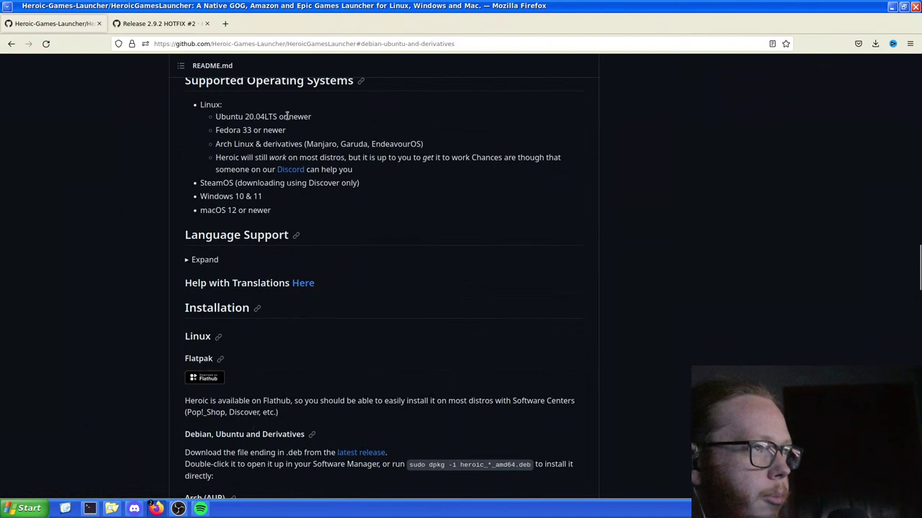
- Open the Debian, Ubuntu and Derivatives install section in a new tab and switch to it
{"action": "right_click", "coordinate": [261, 434]}
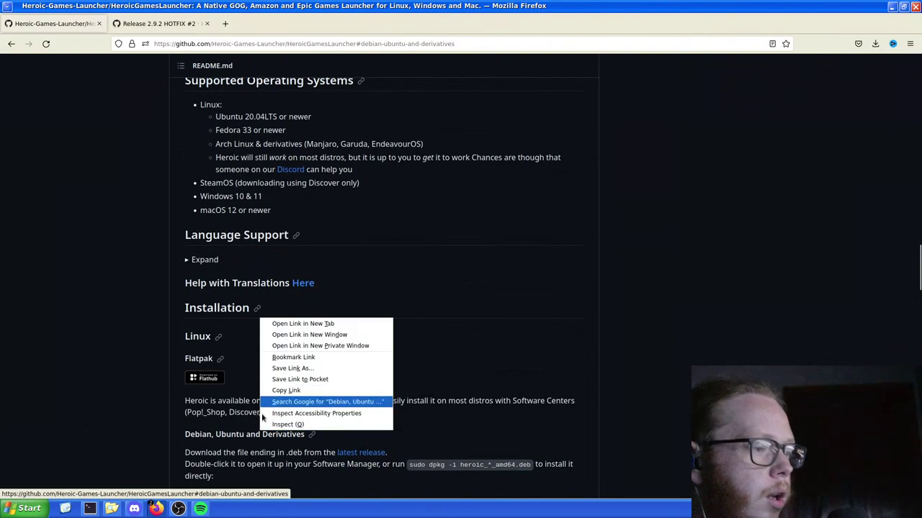
{"action": "left_click", "coordinate": [285, 324]}
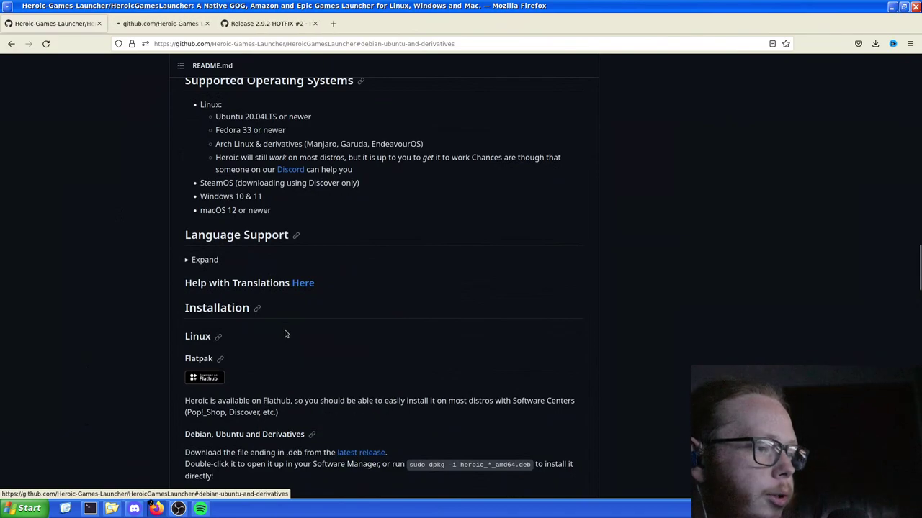
{"action": "scroll", "coordinate": [285, 334], "scroll_direction": "down", "scroll_amount": 3}
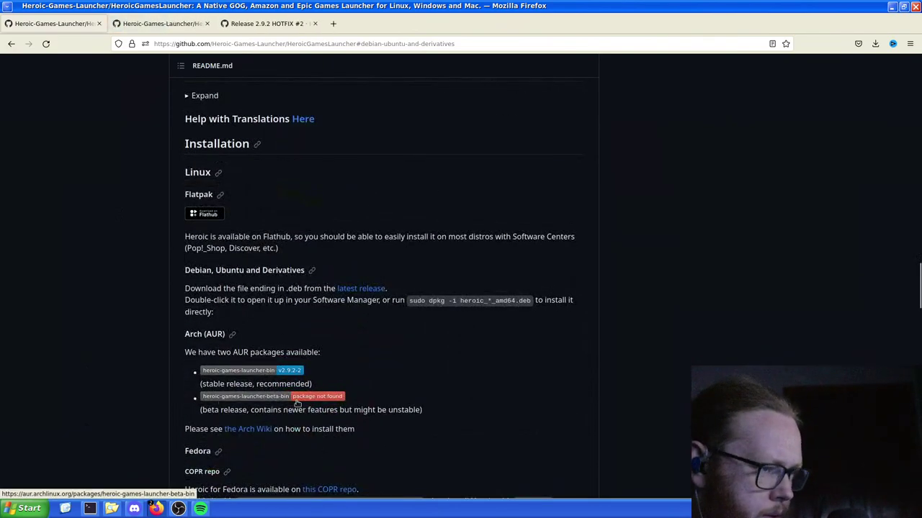
{"action": "scroll", "coordinate": [216, 317], "scroll_direction": "down", "scroll_amount": 4}
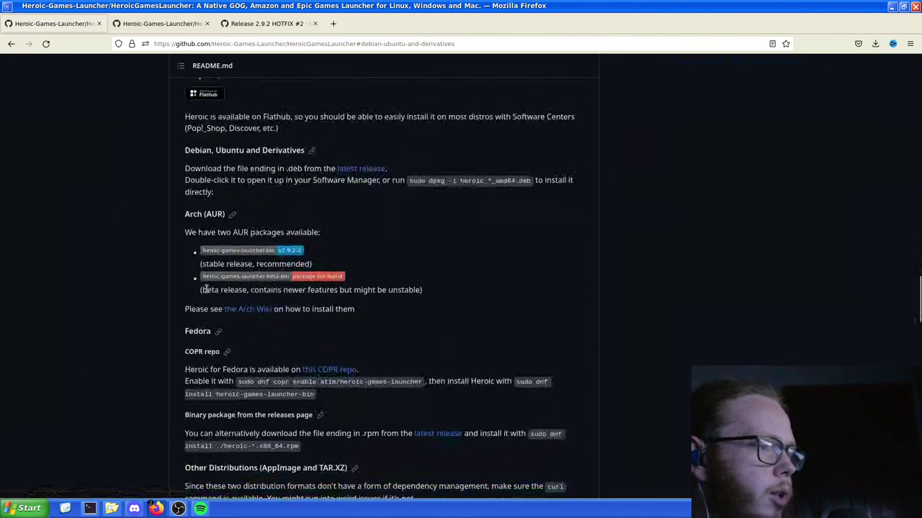
{"action": "scroll", "coordinate": [212, 320], "scroll_direction": "down", "scroll_amount": 1}
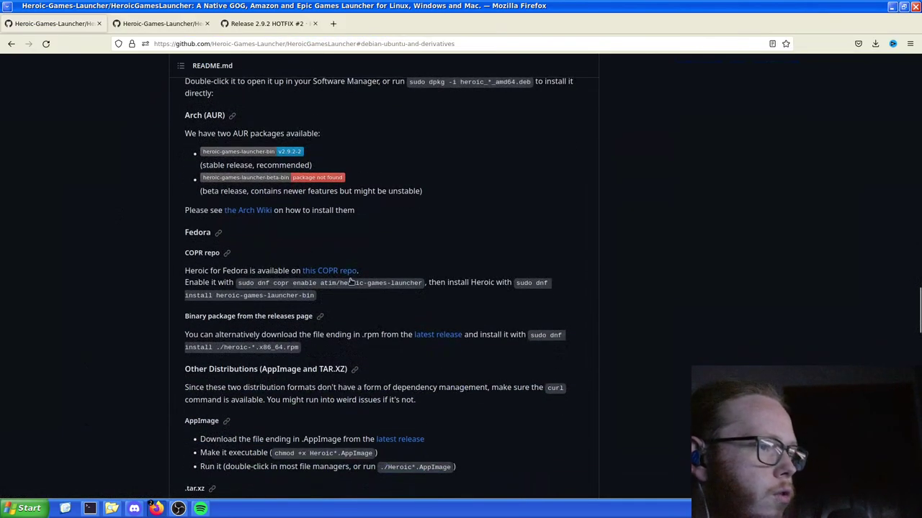
{"action": "scroll", "coordinate": [292, 307], "scroll_direction": "down", "scroll_amount": 2}
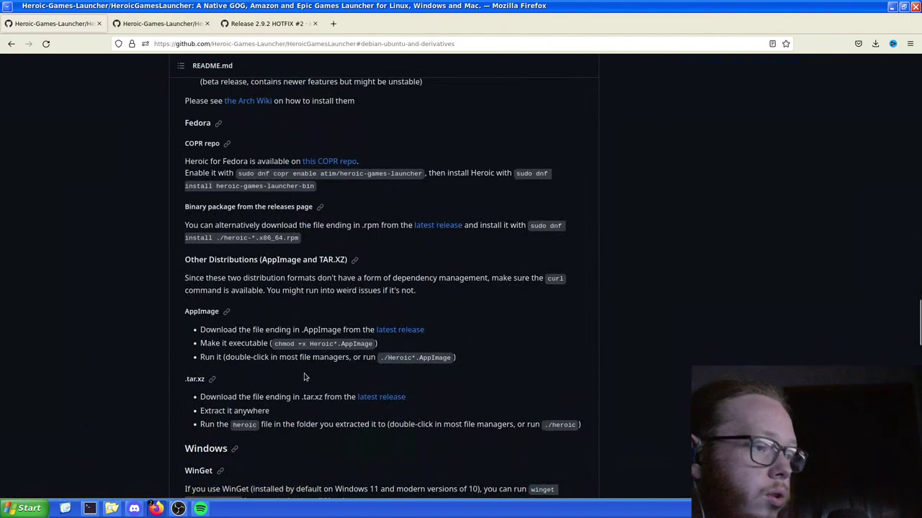
{"action": "scroll", "coordinate": [274, 371], "scroll_direction": "down", "scroll_amount": 2}
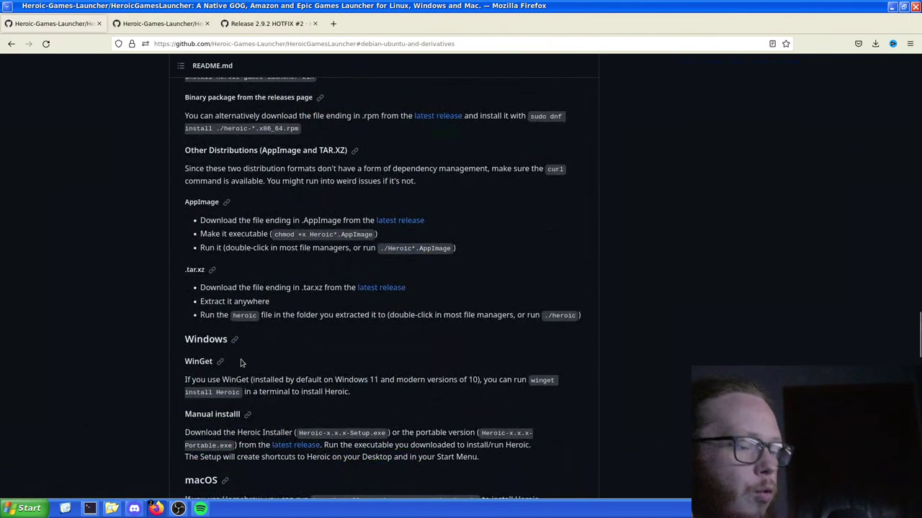
{"action": "scroll", "coordinate": [274, 360], "scroll_direction": "down", "scroll_amount": 3}
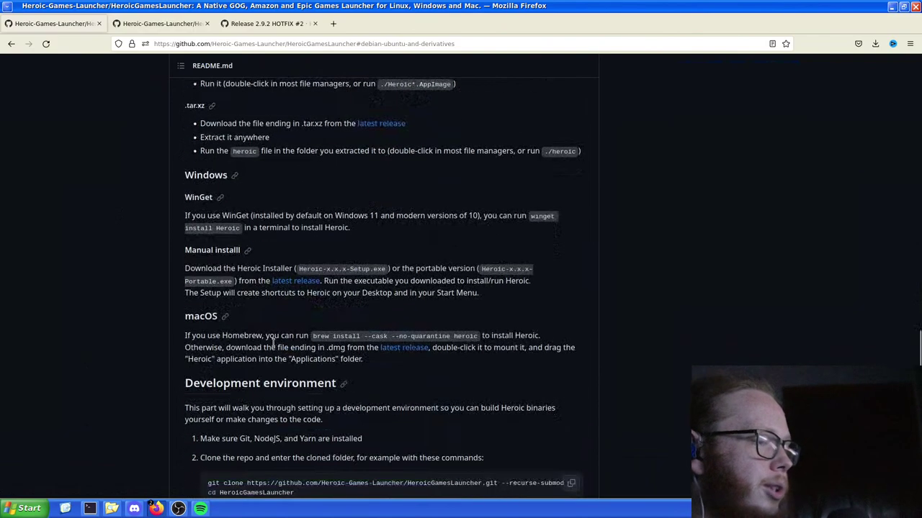
{"action": "scroll", "coordinate": [277, 361], "scroll_direction": "down", "scroll_amount": 1}
{"action": "scroll", "coordinate": [277, 361], "scroll_direction": "up", "scroll_amount": 1}
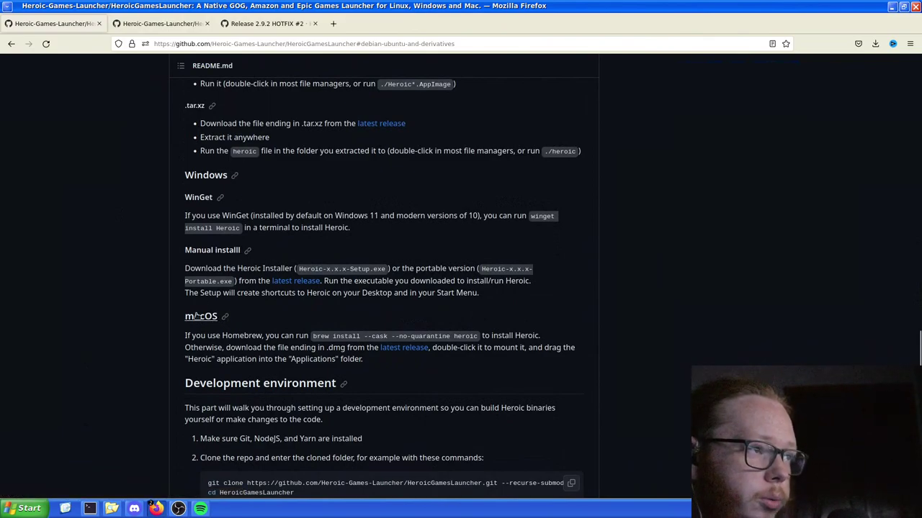
{"action": "scroll", "coordinate": [250, 322], "scroll_direction": "down", "scroll_amount": 10}
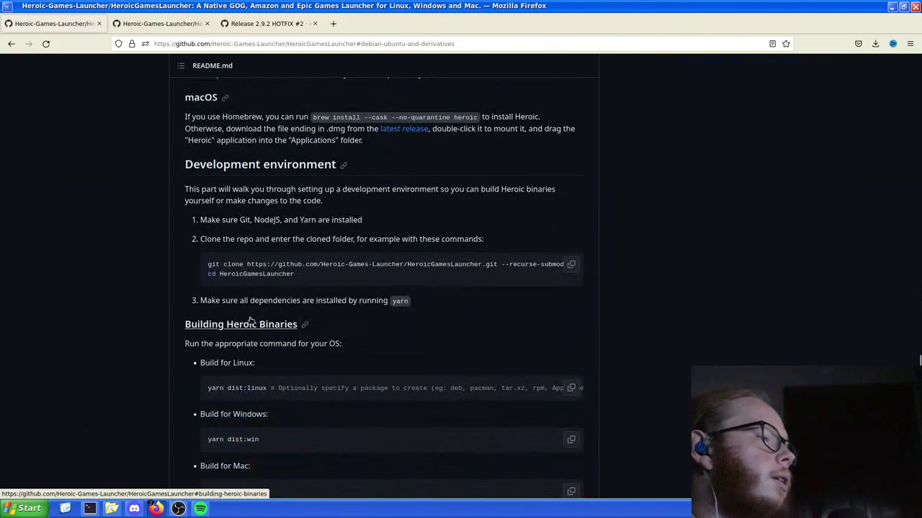
{"action": "scroll", "coordinate": [250, 322], "scroll_direction": "down", "scroll_amount": 1}
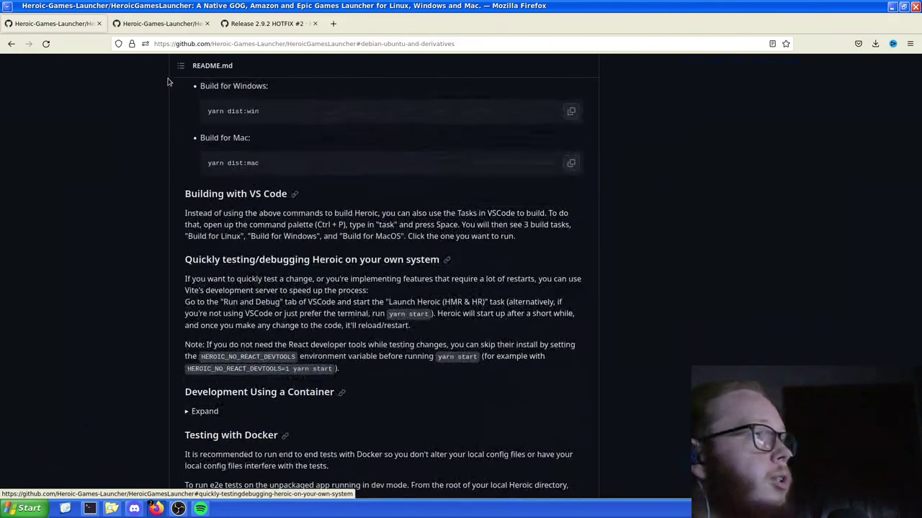
{"action": "scroll", "coordinate": [250, 317], "scroll_direction": "up", "scroll_amount": 10}
{"action": "left_click", "coordinate": [164, 23]}
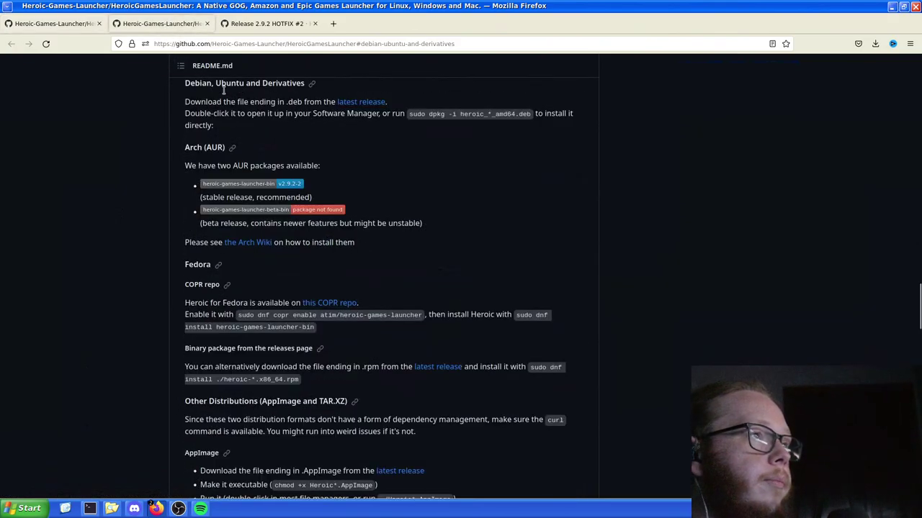
{"action": "scroll", "coordinate": [266, 149], "scroll_direction": "up", "scroll_amount": 6}
- Follow the Debian section's latest release link and scroll to Assets for heroic_2.9.2_amd64.deb
{"action": "left_click", "coordinate": [261, 23]}
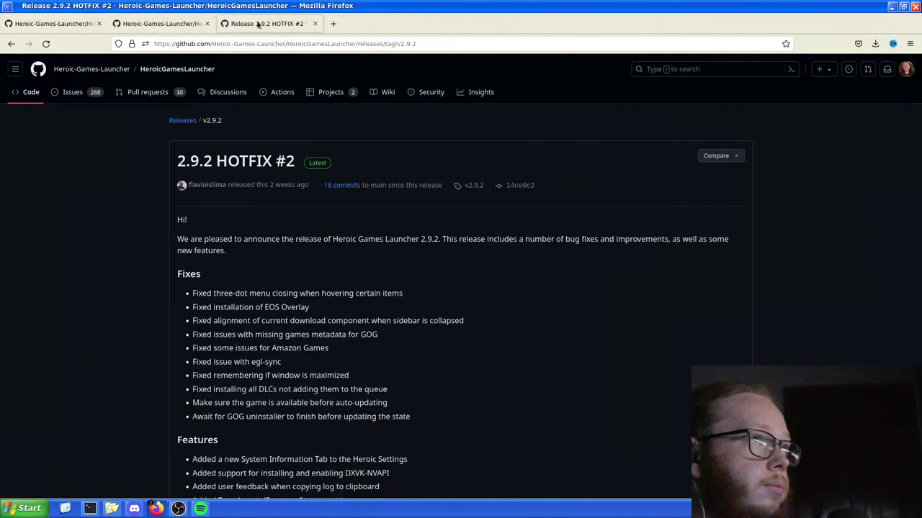
{"action": "left_click", "coordinate": [156, 25]}
{"action": "scroll", "coordinate": [283, 318], "scroll_direction": "down", "scroll_amount": 5}
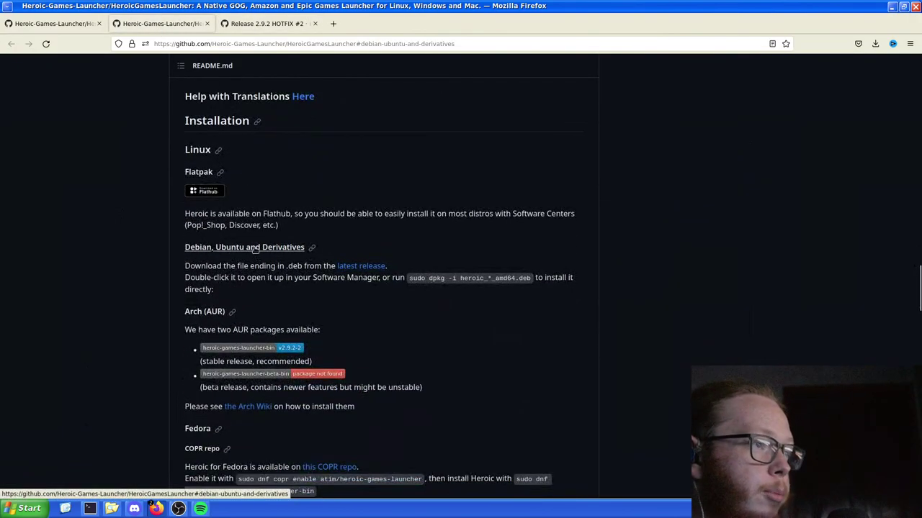
{"action": "scroll", "coordinate": [257, 248], "scroll_direction": "down", "scroll_amount": 4}
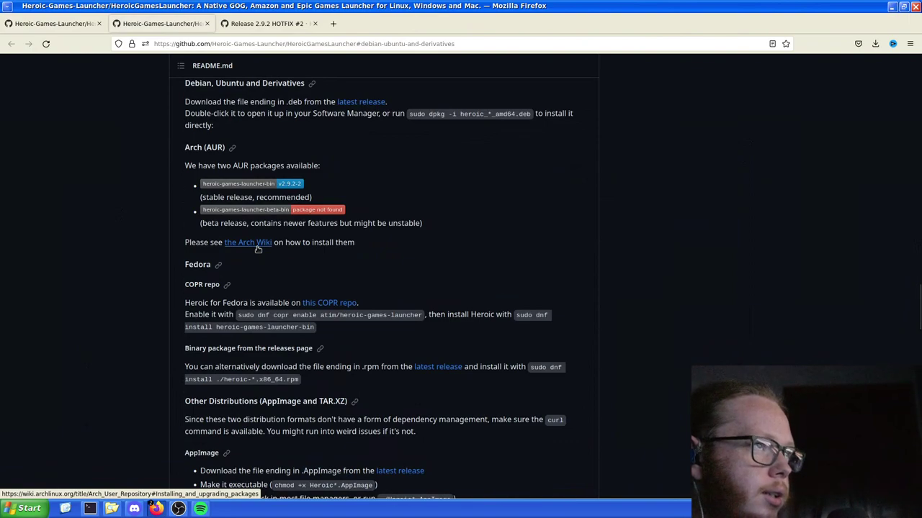
{"action": "left_click", "coordinate": [353, 105]}
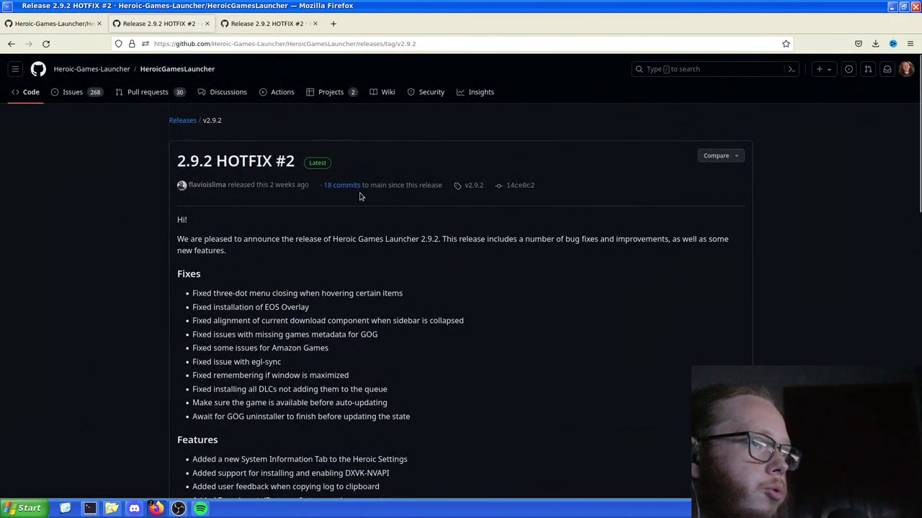
{"action": "scroll", "coordinate": [360, 196], "scroll_direction": "down", "scroll_amount": 1}
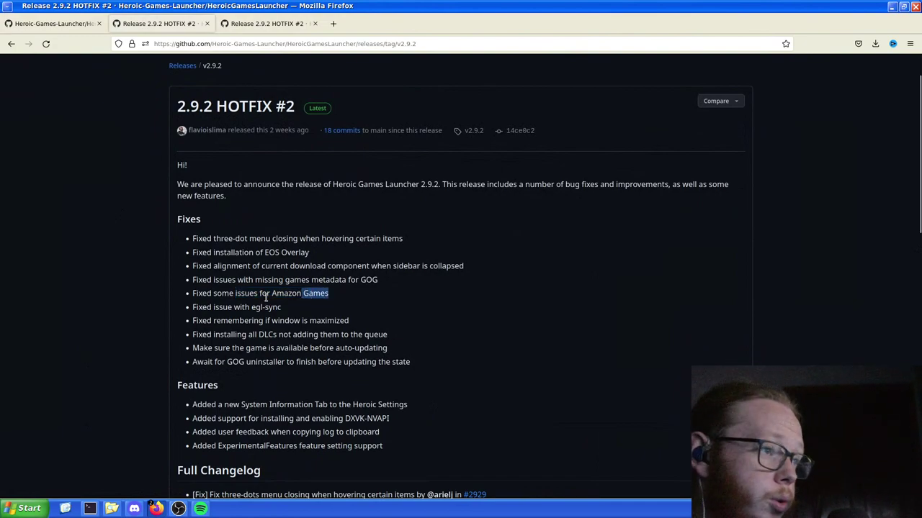
{"action": "scroll", "coordinate": [265, 299], "scroll_direction": "down", "scroll_amount": 1}
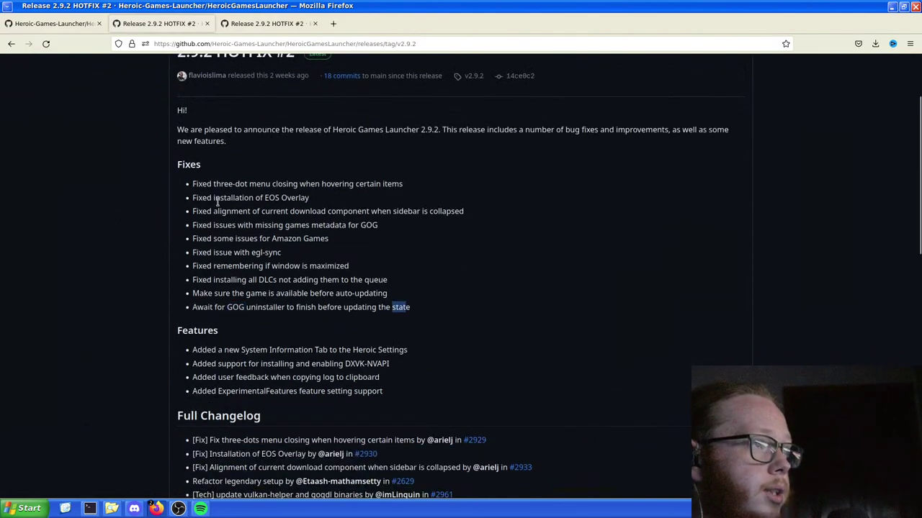
{"action": "scroll", "coordinate": [189, 159], "scroll_direction": "down", "scroll_amount": 10}
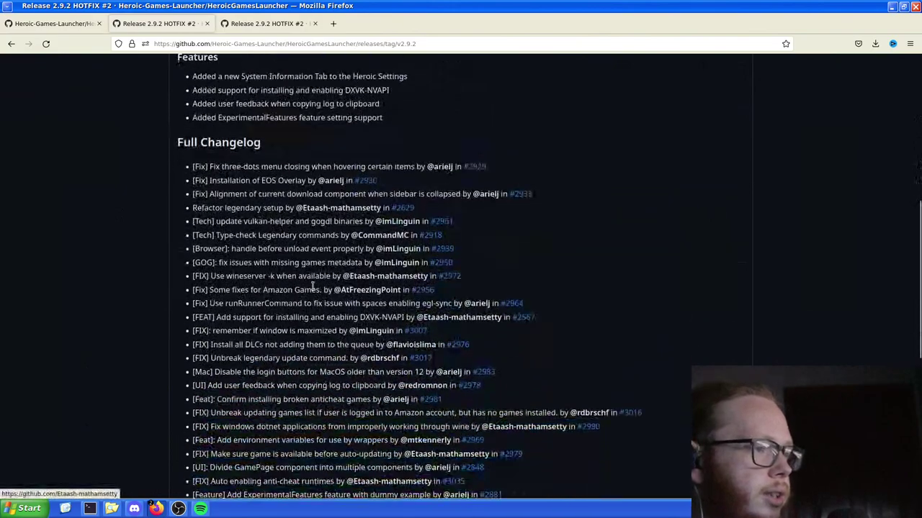
{"action": "scroll", "coordinate": [275, 223], "scroll_direction": "down", "scroll_amount": 5}
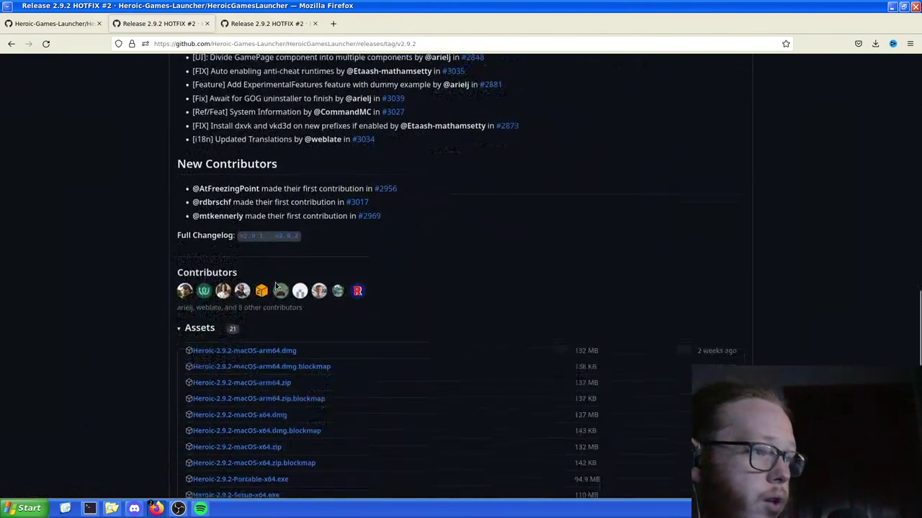
{"action": "scroll", "coordinate": [275, 286], "scroll_direction": "down", "scroll_amount": 3}
{"action": "scroll", "coordinate": [276, 287], "scroll_direction": "up", "scroll_amount": 1}
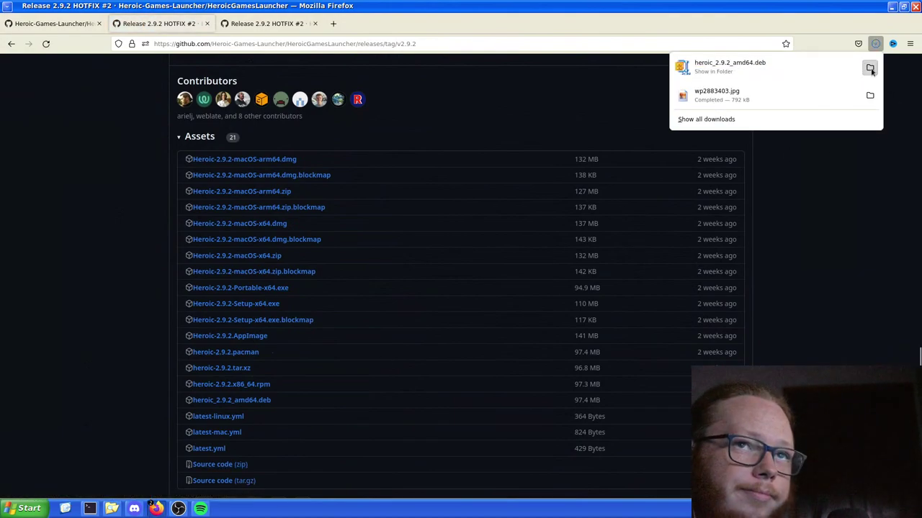
- Close the downloads list and open a new terminal window running neofetch
{"action": "left_click", "coordinate": [85, 439]}
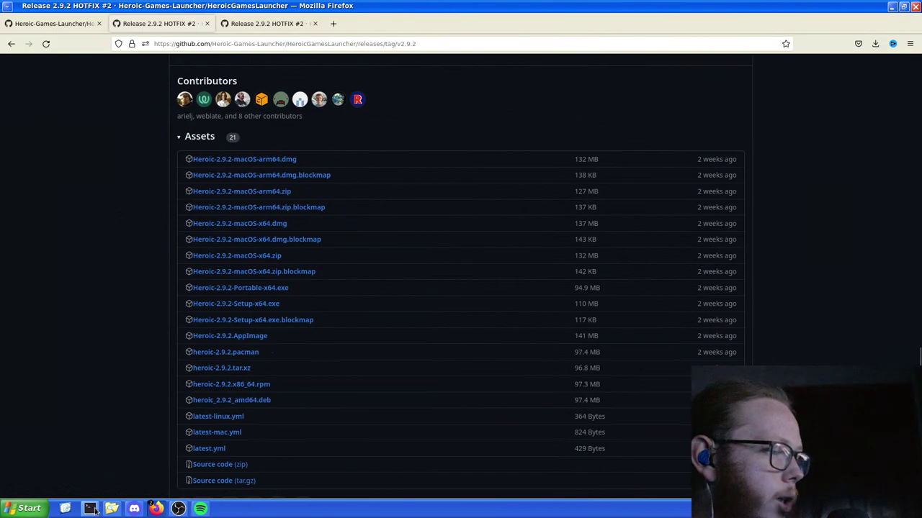
{"action": "mouse_move", "coordinate": [90, 508]}
{"action": "right_click", "coordinate": [84, 484]}
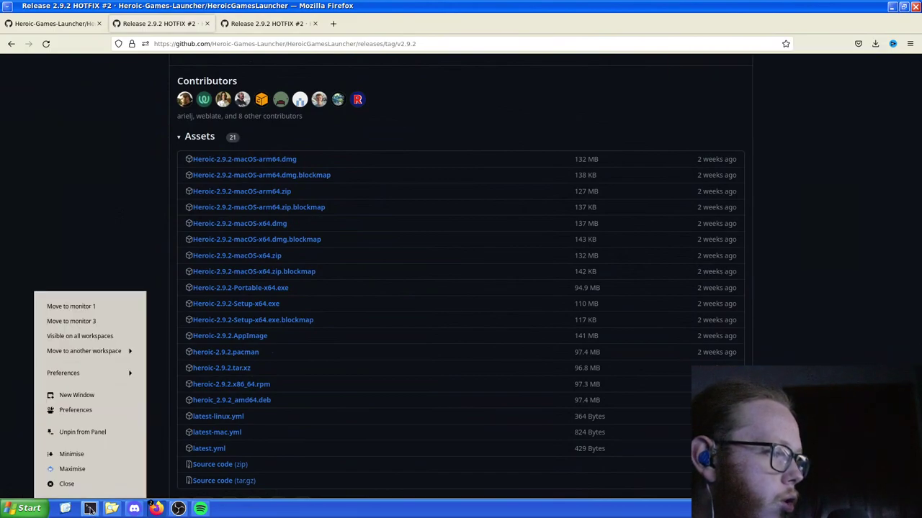
{"action": "left_click", "coordinate": [70, 396]}
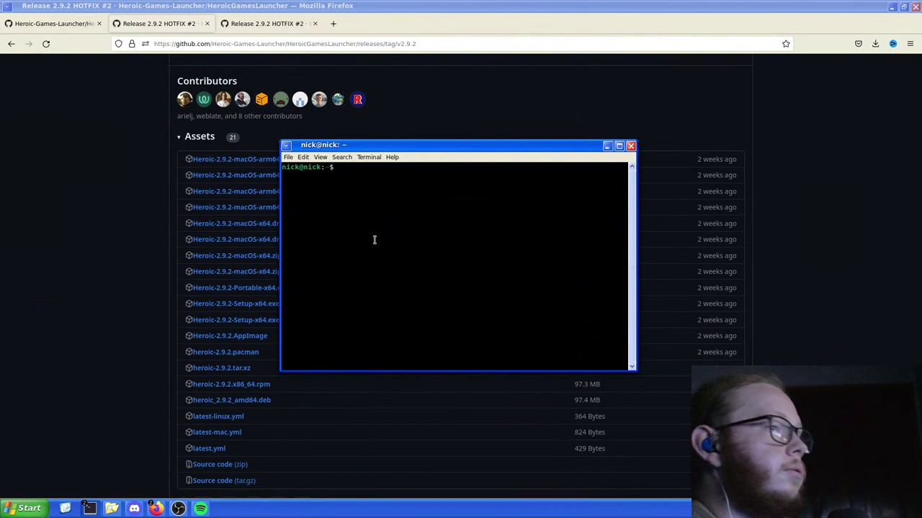
{"action": "type", "text": "neofetch"}
{"action": "key", "text": "Return"}
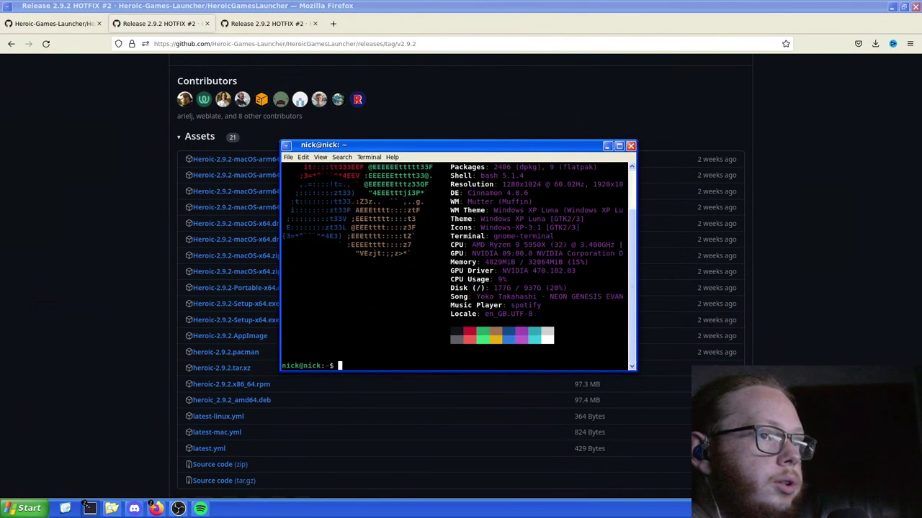
- Clear the terminal, cd into Downloads and list it, selecting heroic_2.9.2_amd64.deb
{"action": "type", "text": "clear"}
{"action": "key", "text": "Return"}
{"action": "type", "text": "cd Down"}
{"action": "key", "text": "Tab"}
{"action": "key", "text": "Return"}
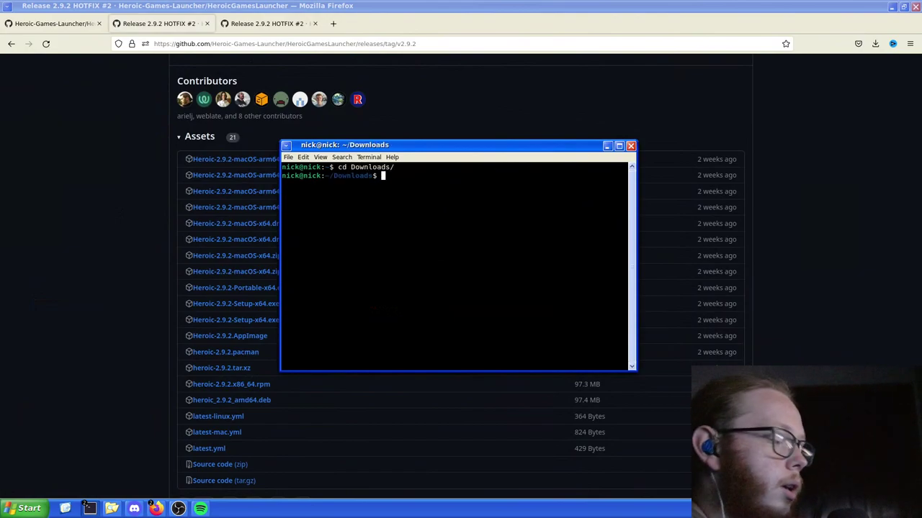
{"action": "type", "text": "ls"}
{"action": "key", "text": "Return"}
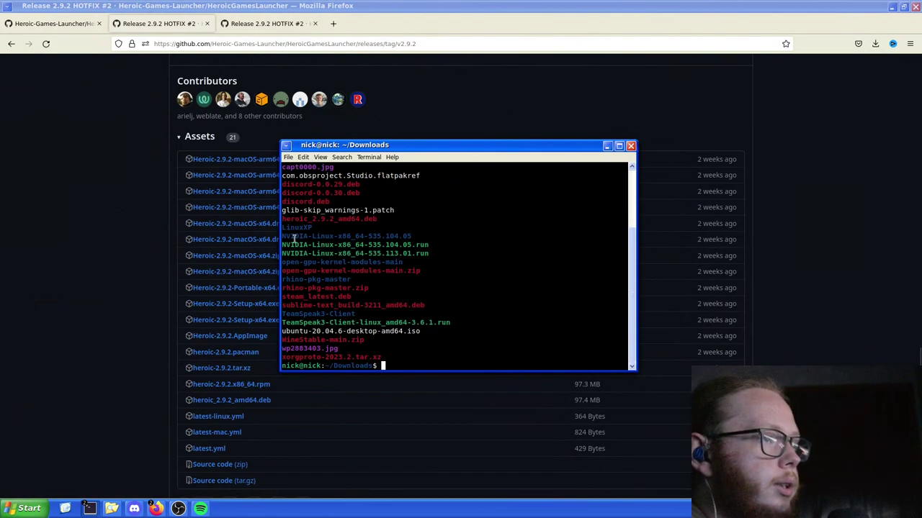
{"action": "double_click", "coordinate": [314, 218]}
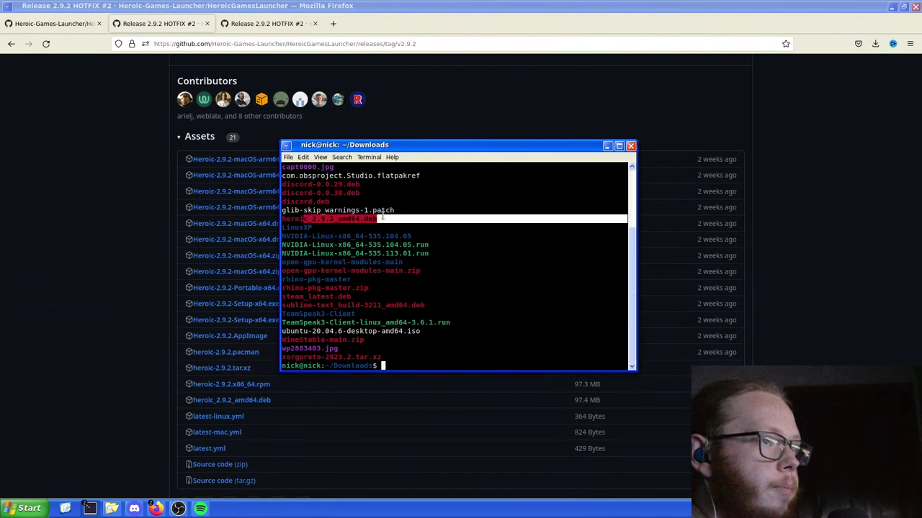
- Bring the browser back to the README's Debian install instructions
{"action": "left_click", "coordinate": [85, 133]}
{"action": "key", "text": "alt+Left"}
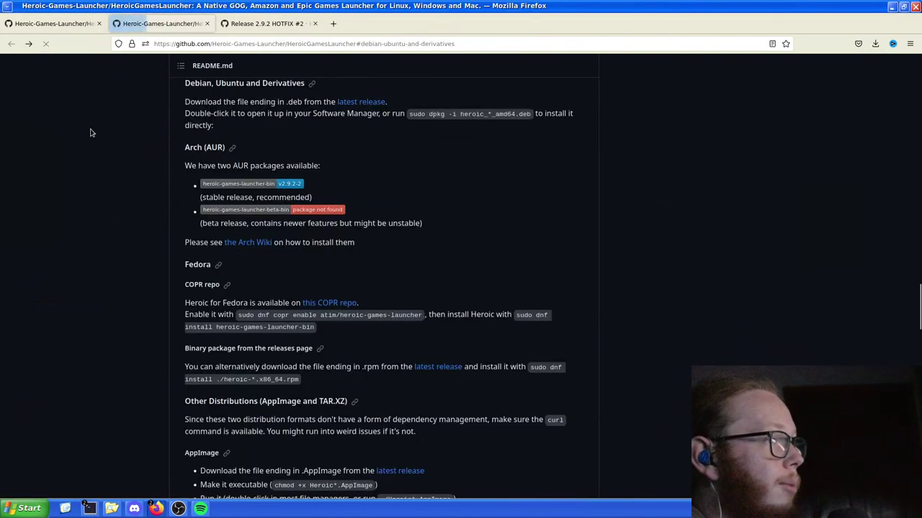
{"action": "scroll", "coordinate": [314, 418], "scroll_direction": "down", "scroll_amount": 1}
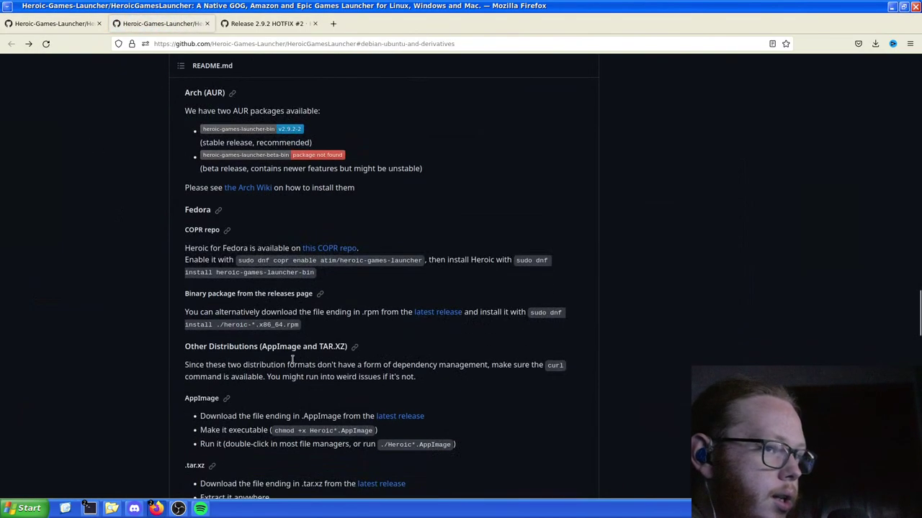
{"action": "scroll", "coordinate": [346, 317], "scroll_direction": "up", "scroll_amount": 4}
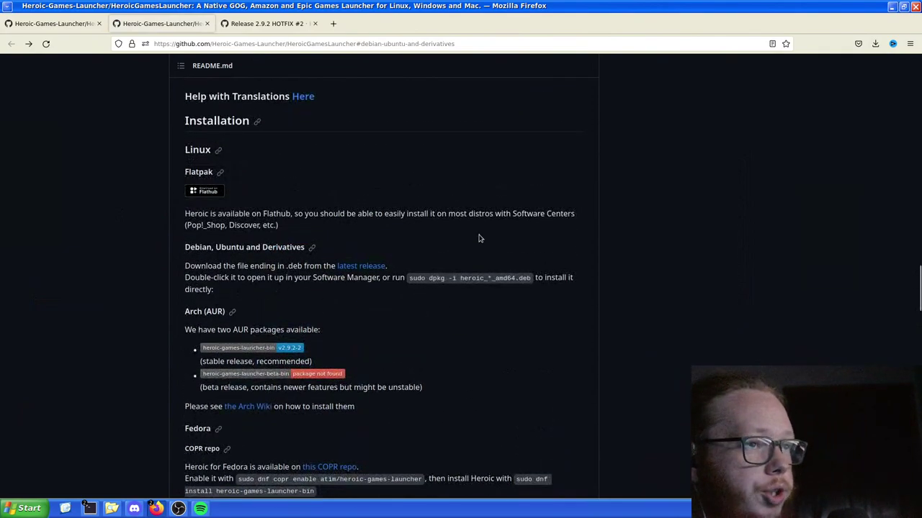
- Run sudo dpkg -i heroic_2.9.2_amd64.deb in the terminal, entering the administrator password
{"action": "key", "text": "alt+Tab"}
{"action": "type", "text": "sudo dpkg"}
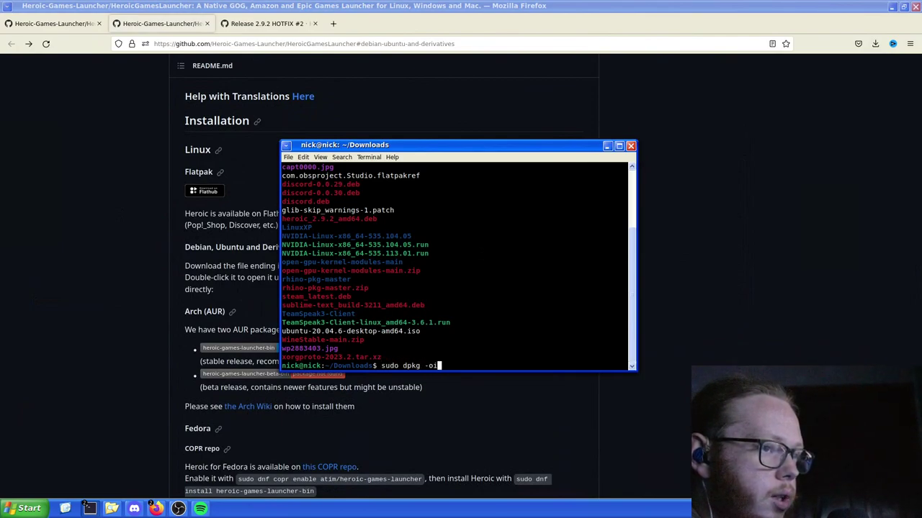
{"action": "type", "text": " -i"}
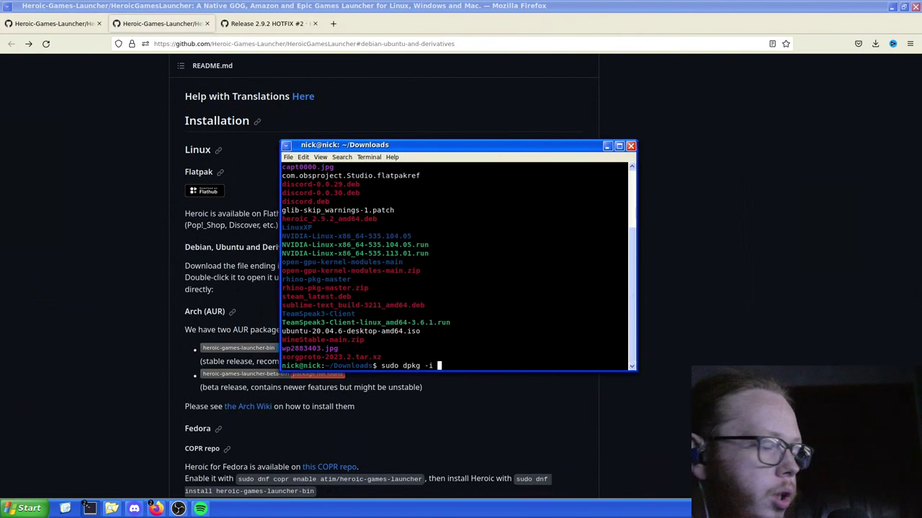
{"action": "type", "text": " her"}
{"action": "key", "text": "Tab"}
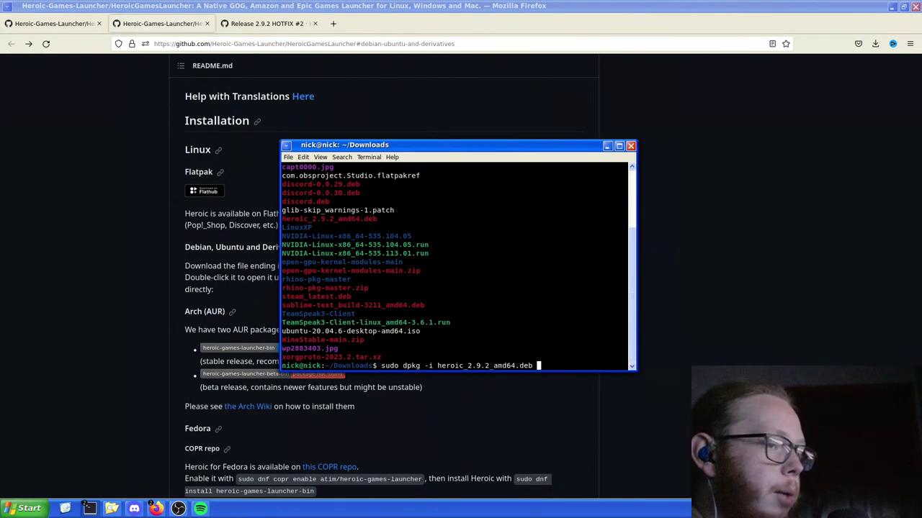
{"action": "key", "text": "Return"}
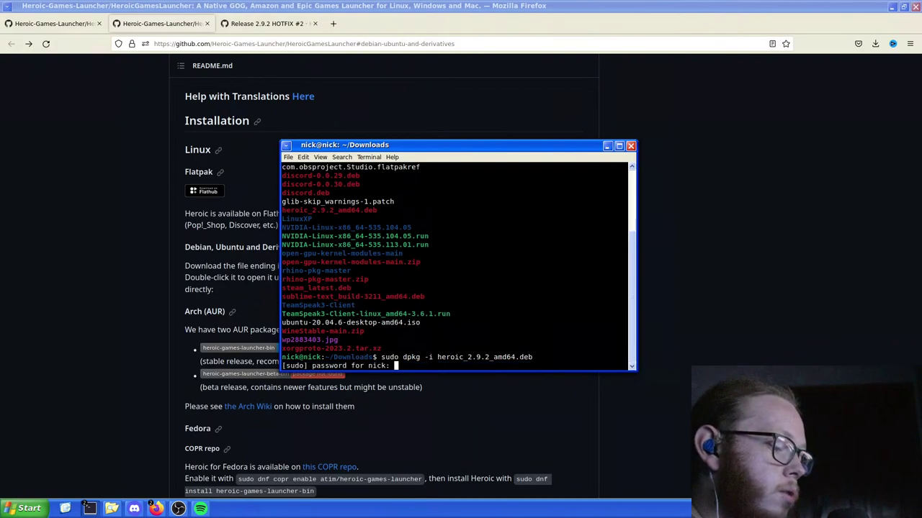
{"action": "key", "text": "Return"}
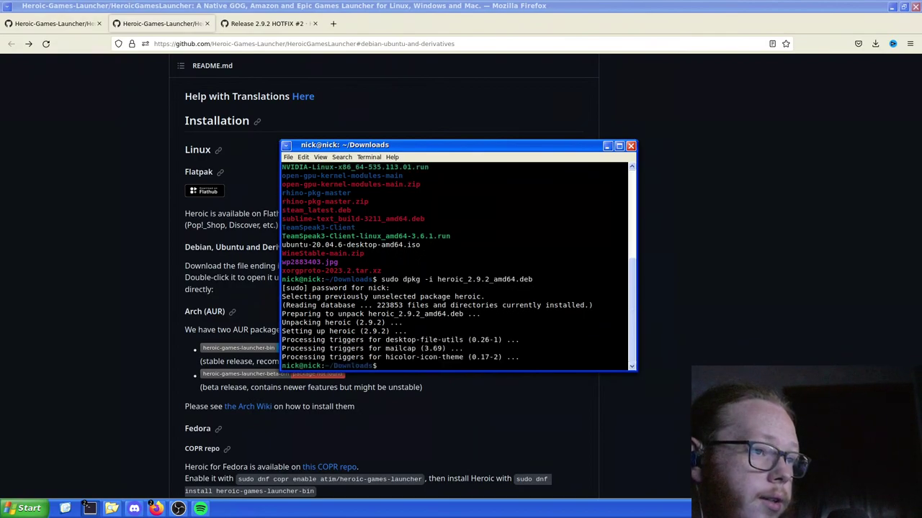
{"action": "key", "text": "super"}
{"action": "type", "text": "heo"}
{"action": "type", "text": "oic"}
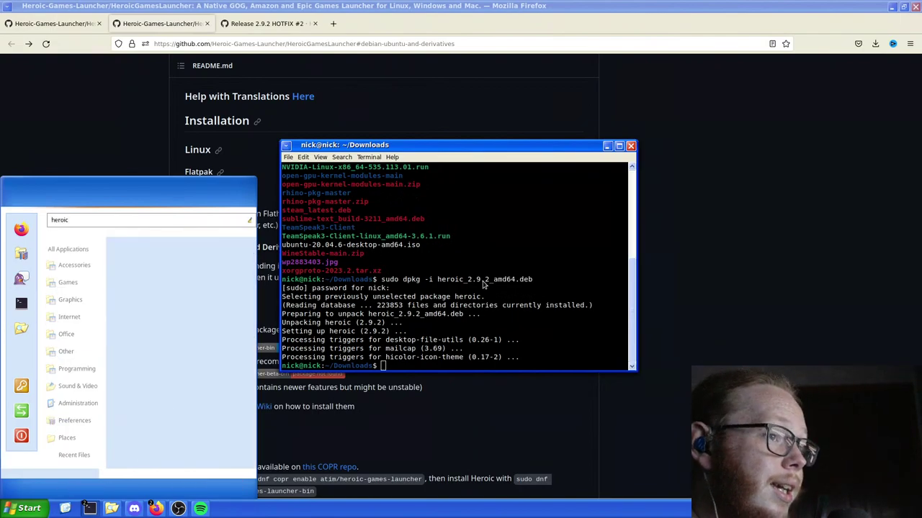
- Open heroic_2.9.2_amd64.deb from the Downloads folder in the package installer
{"action": "left_click", "coordinate": [534, 404]}
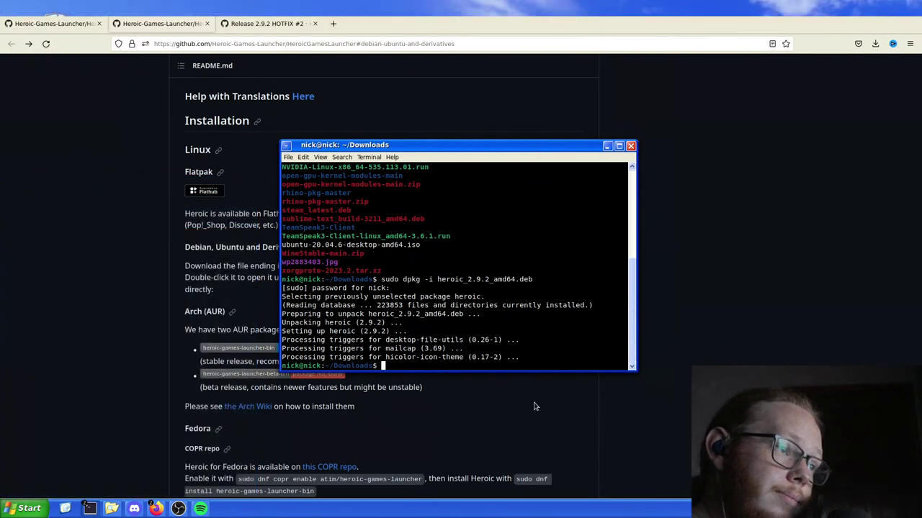
{"action": "left_click", "coordinate": [412, 430]}
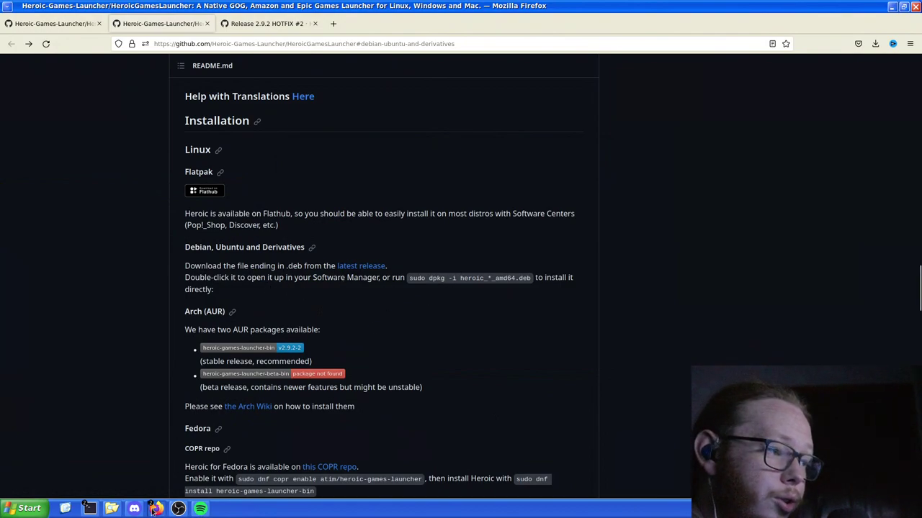
{"action": "left_click", "coordinate": [116, 511]}
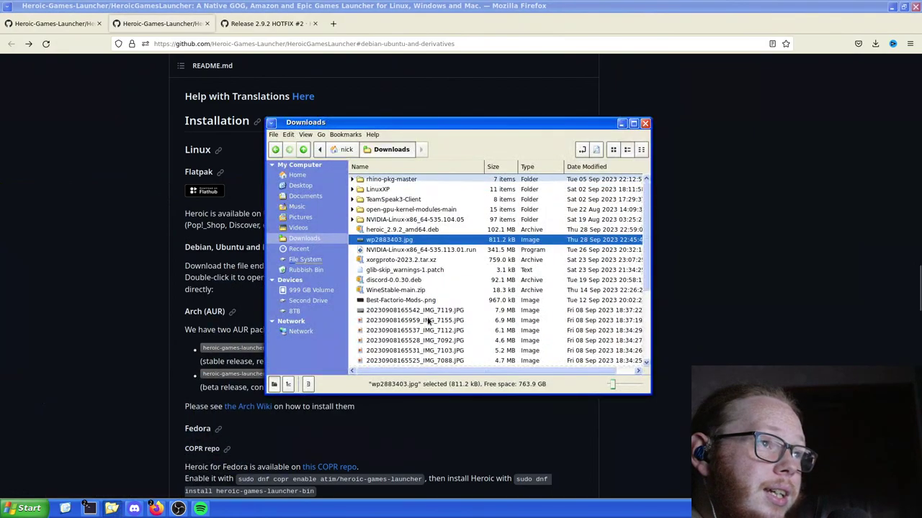
{"action": "double_click", "coordinate": [414, 229]}
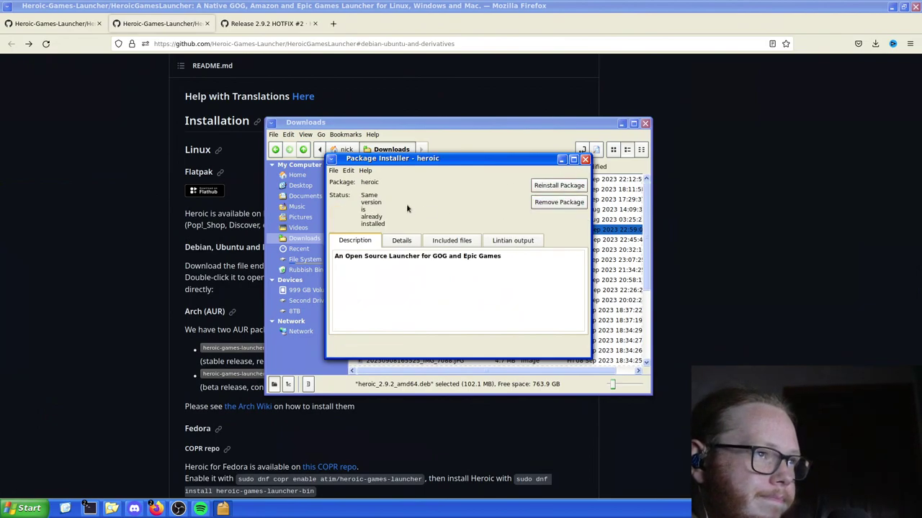
- Search 'hero' in the application launcher and start Heroic Games Launcher
{"action": "key", "text": "super"}
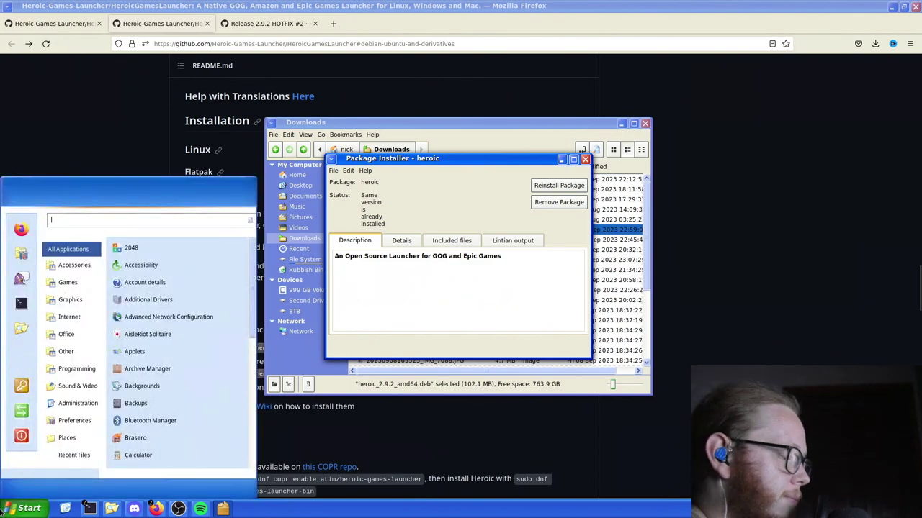
{"action": "type", "text": "hero"}
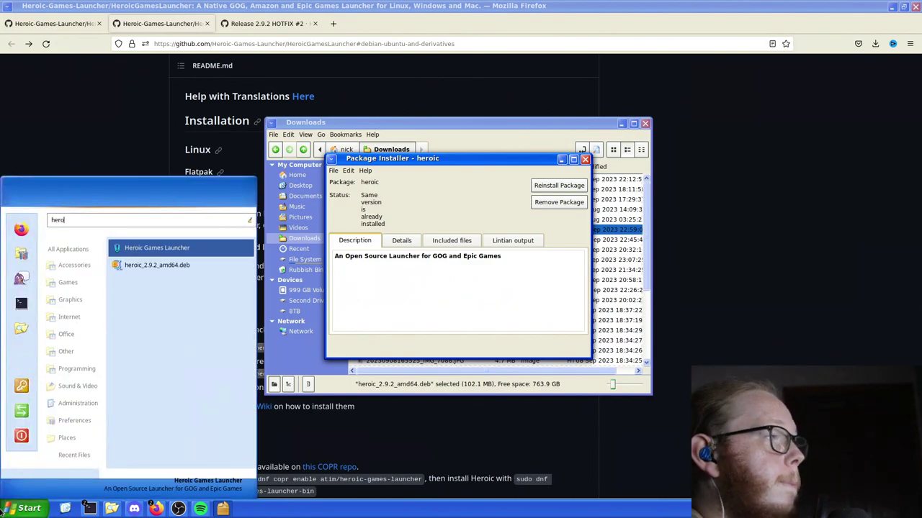
{"action": "left_click", "coordinate": [2, 510]}
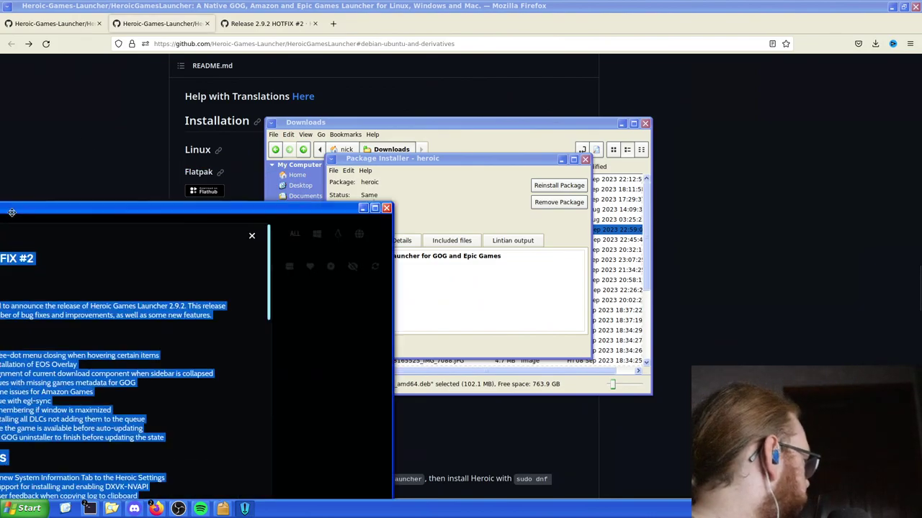
- Dismiss the release notes, begin the alternative Epic Games login, then close Heroic
{"action": "key", "text": "Escape"}
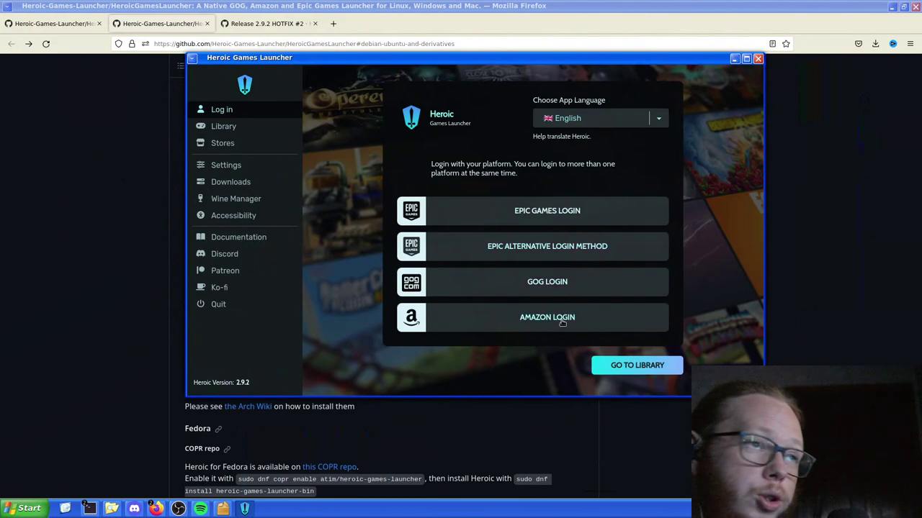
{"action": "left_click", "coordinate": [558, 248]}
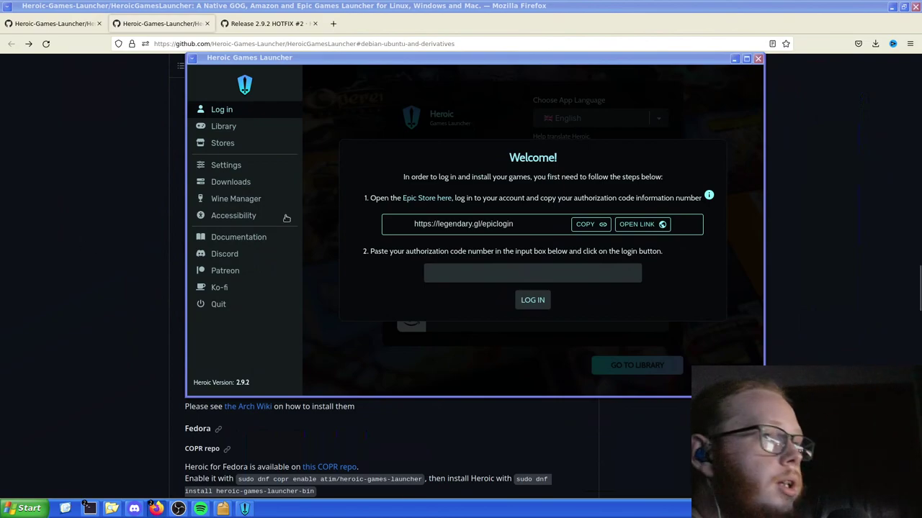
{"action": "key", "text": "alt+F4"}
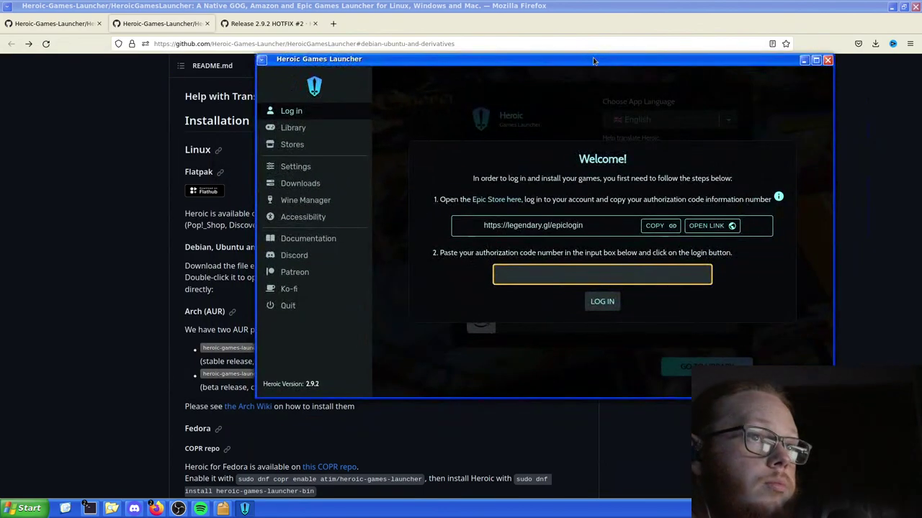
- Relaunch Heroic and load its Epic login link in a new Firefox tab, choosing Sign in with Epic Games
{"action": "double_click", "coordinate": [593, 57]}
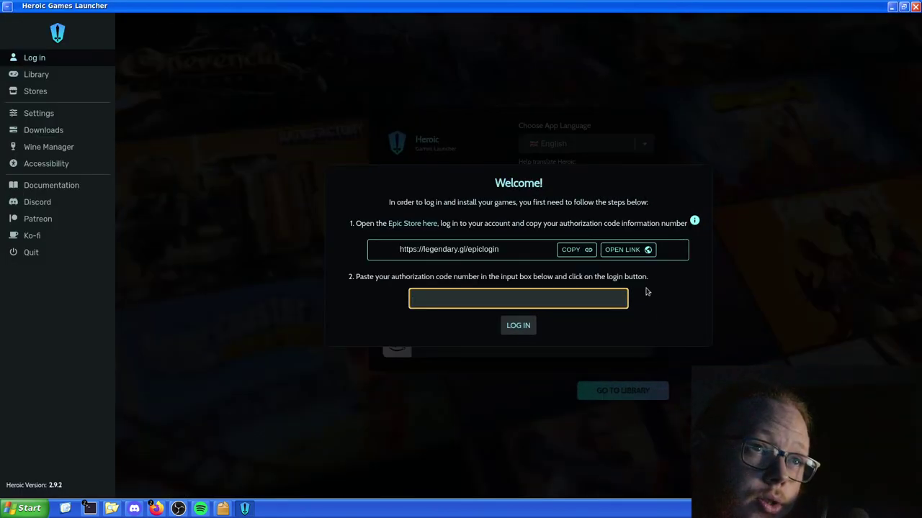
{"action": "left_click", "coordinate": [647, 249]}
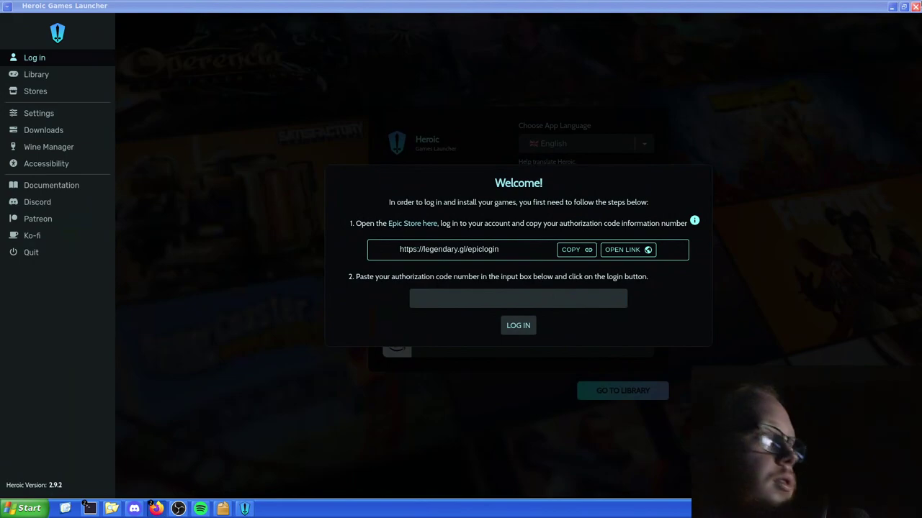
{"action": "left_click", "coordinate": [892, 6]}
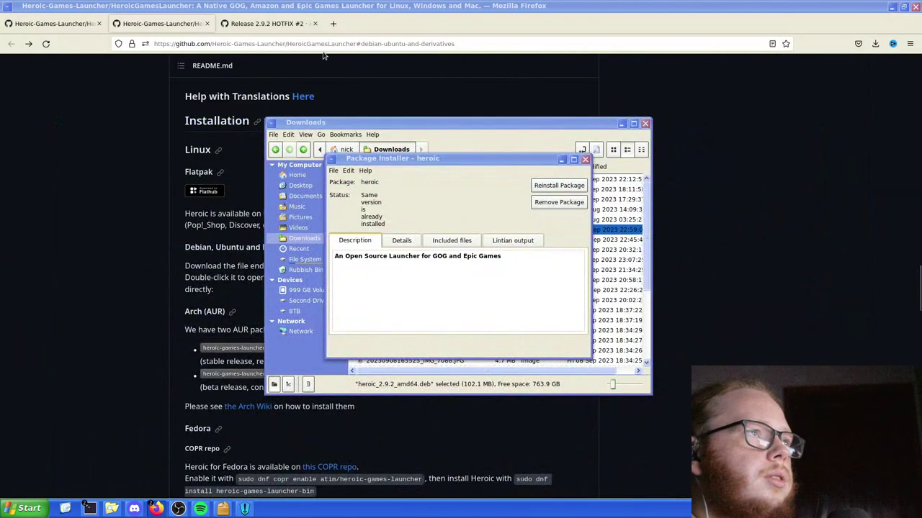
{"action": "left_click", "coordinate": [333, 23]}
{"action": "type", "text": "https://www.epicgames.com/id/login?redirectUrl=https%3A%2F%2Fwww.epicgames.com%2Fid%2Fapi%2Fredirect%3FclientId%3D34a02cf8f4414e29b15921876da36f9a%26responseType%3Dcode"}
{"action": "key", "text": "Return"}
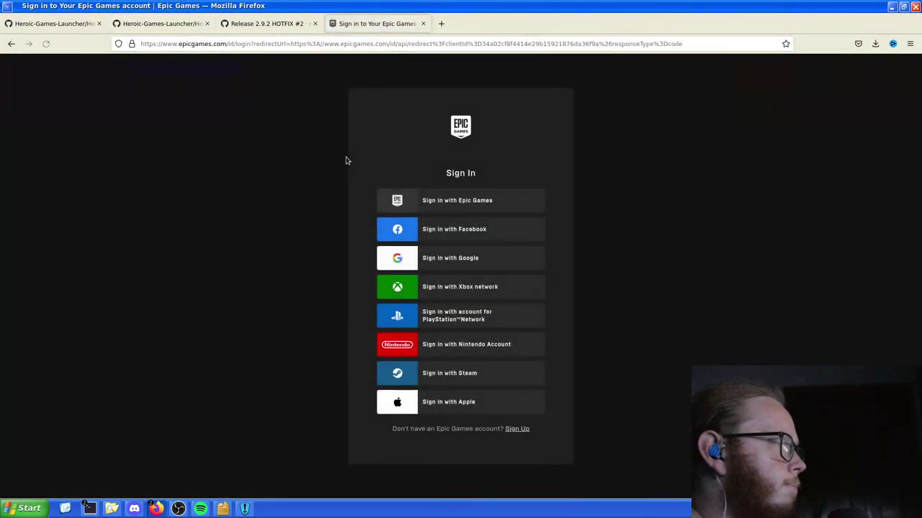
{"action": "left_click", "coordinate": [484, 205]}
{"action": "left_click_drag", "start_coordinate": [351, 22], "coordinate": [43, 209]}
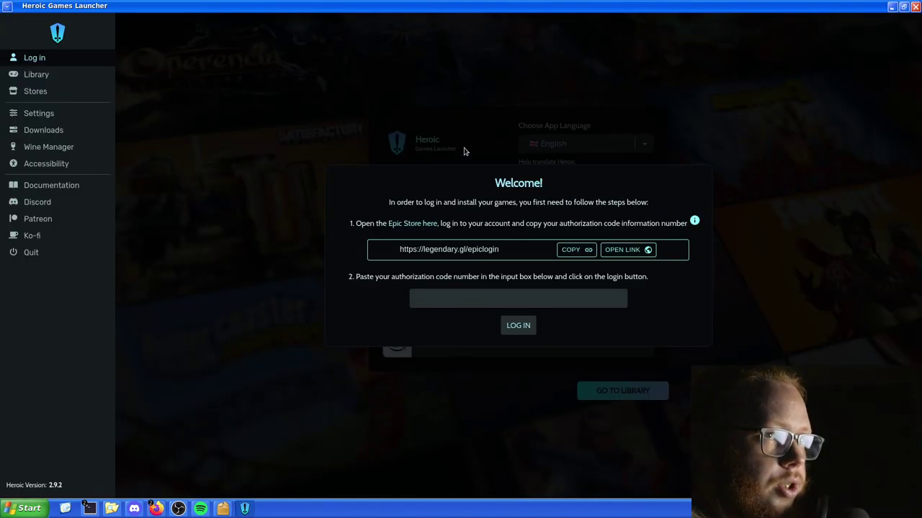
- Return to Heroic after the browser login and go to the library of 98 Epic games
{"action": "key", "text": "alt+Tab"}
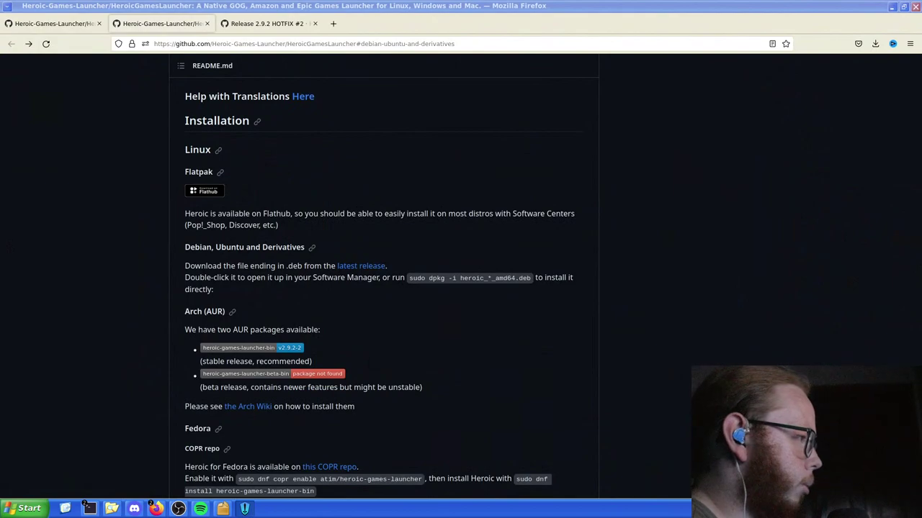
{"action": "key", "text": "alt+Tab"}
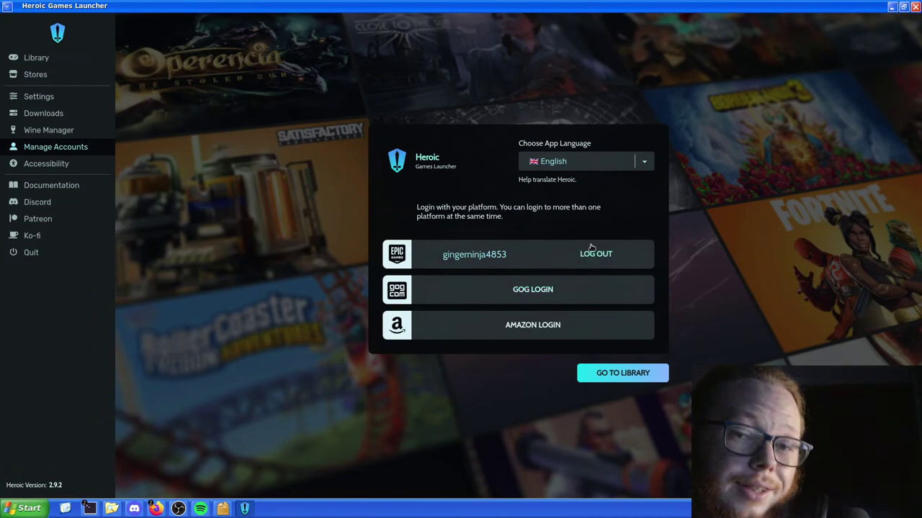
{"action": "left_click", "coordinate": [622, 373]}
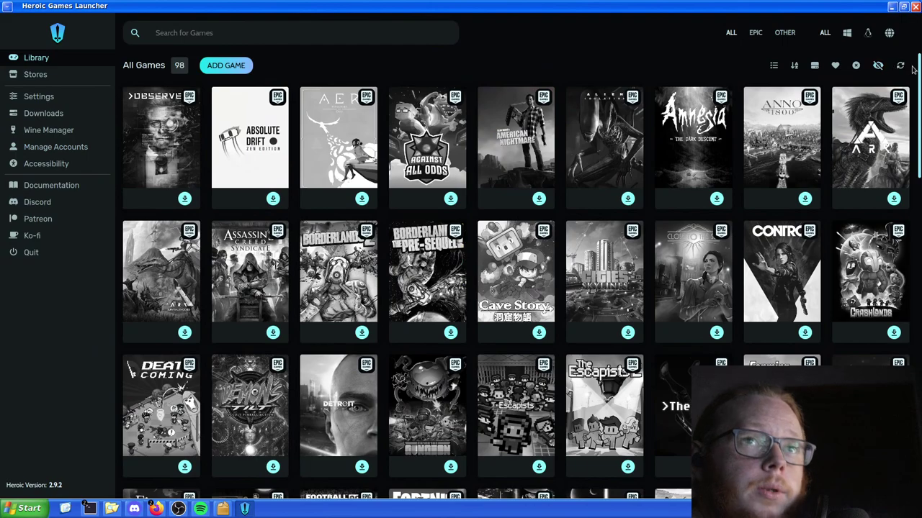
{"action": "left_click", "coordinate": [775, 65]}
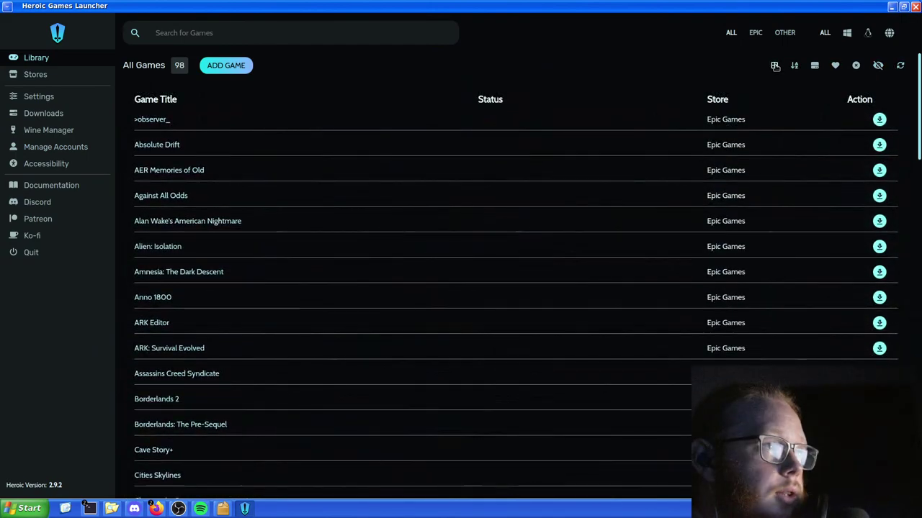
{"action": "left_click", "coordinate": [775, 65]}
{"action": "left_click", "coordinate": [794, 66]}
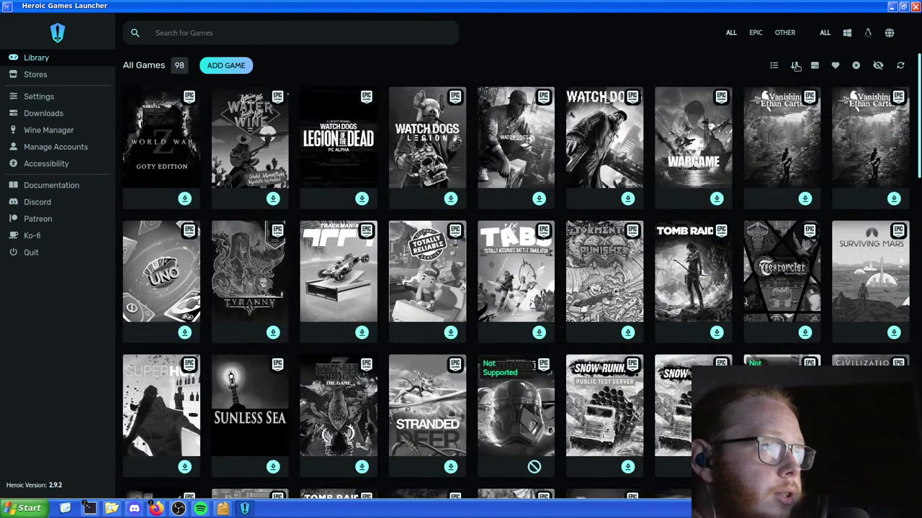
{"action": "left_click", "coordinate": [796, 66]}
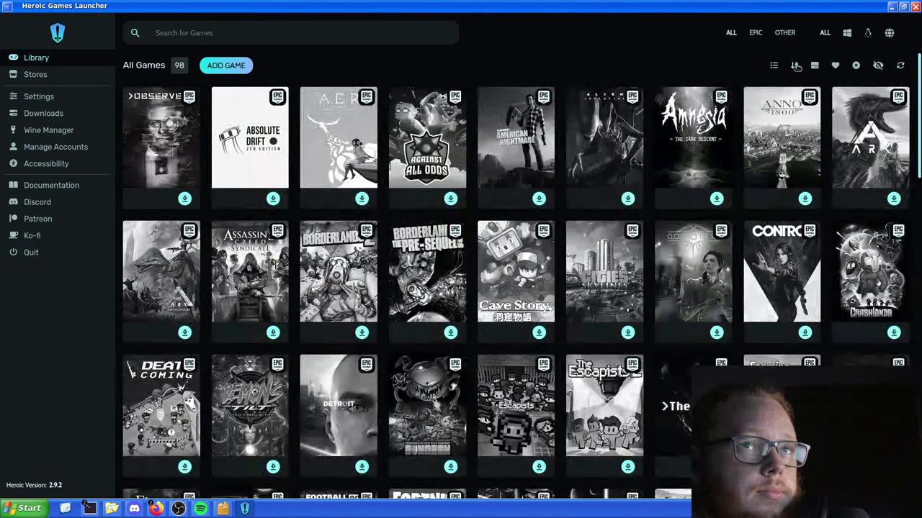
{"action": "left_click", "coordinate": [835, 65]}
{"action": "left_click", "coordinate": [840, 65]}
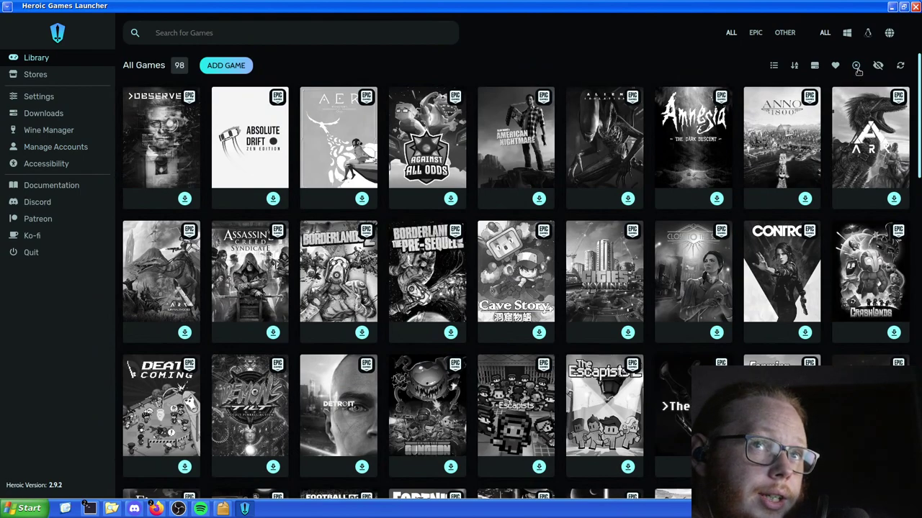
{"action": "left_click", "coordinate": [856, 67]}
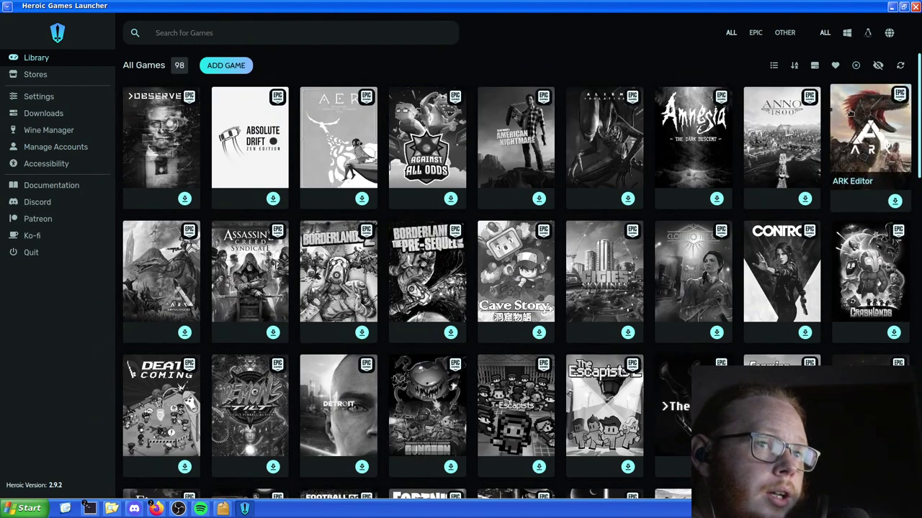
{"action": "left_click", "coordinate": [878, 65]}
{"action": "left_click", "coordinate": [900, 66]}
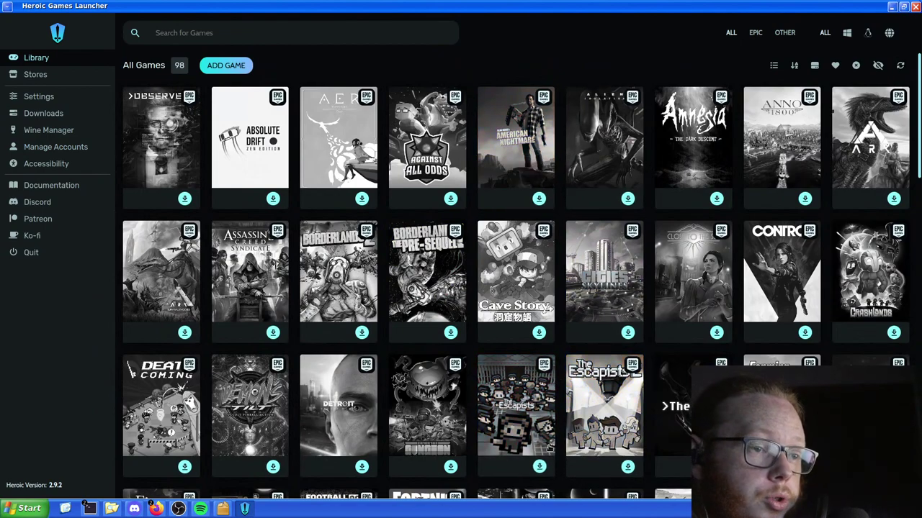
- Install The Escapists with Use Default Wine Settings unticked and Wine Default - wine-8.16 selected
{"action": "left_click", "coordinate": [541, 469]}
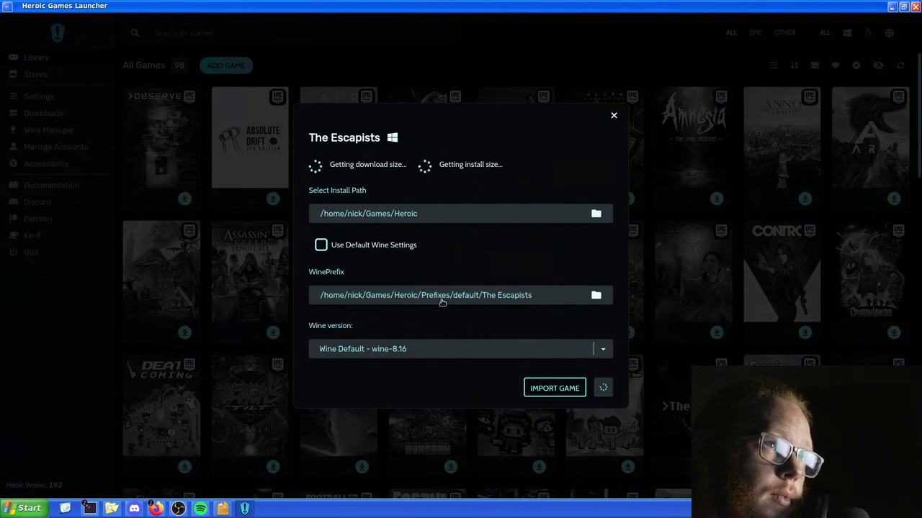
{"action": "left_click", "coordinate": [343, 253]}
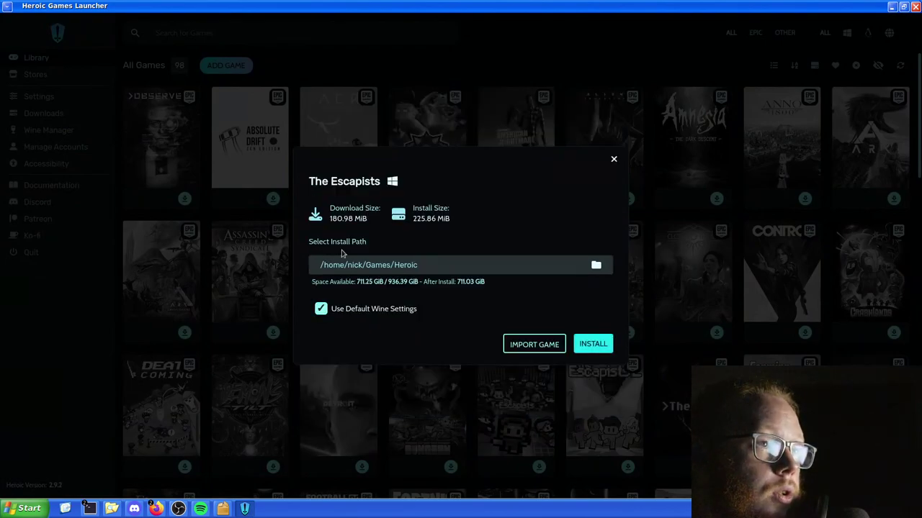
{"action": "left_click", "coordinate": [351, 312]}
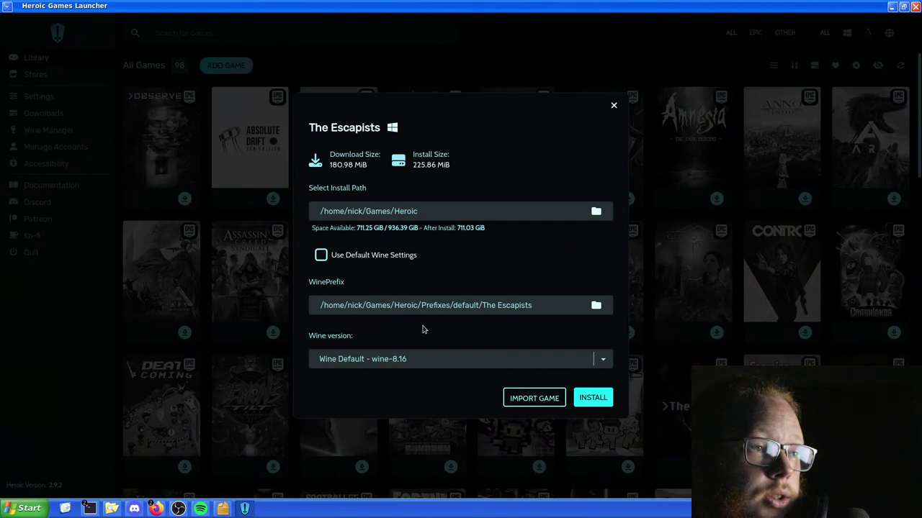
{"action": "left_click", "coordinate": [379, 362]}
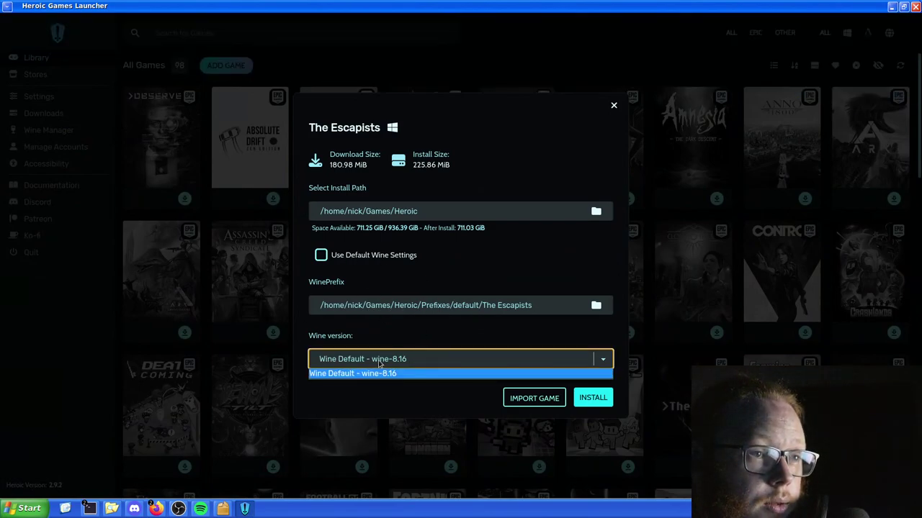
{"action": "left_click", "coordinate": [380, 363]}
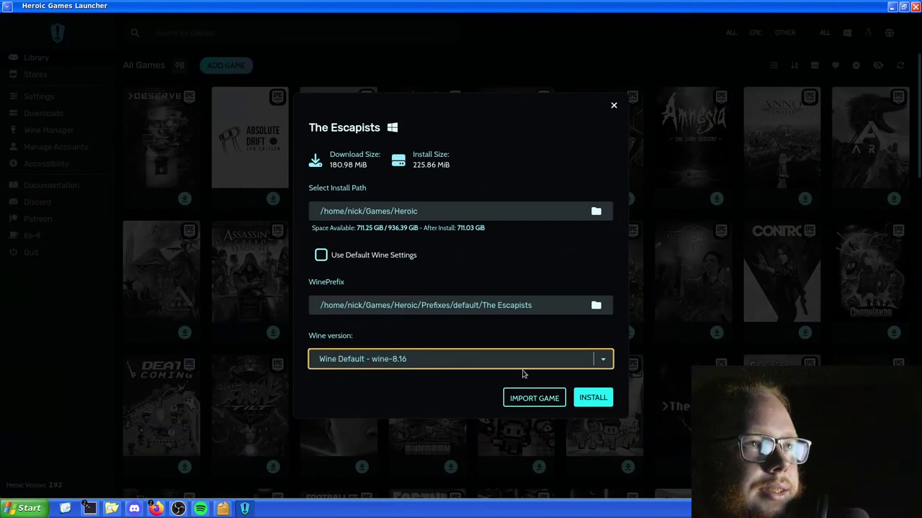
{"action": "left_click", "coordinate": [589, 394]}
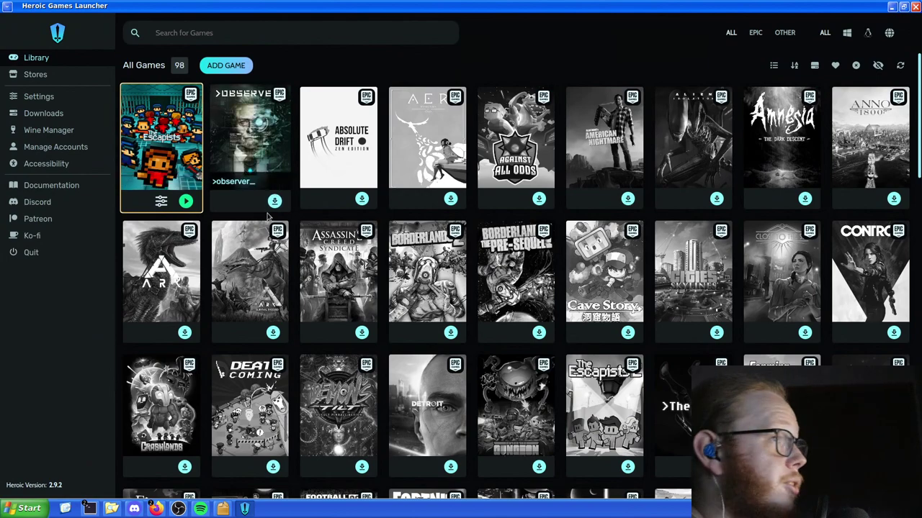
- Turn on Show FPS under Other in The Escapists' game settings
{"action": "left_click", "coordinate": [161, 201]}
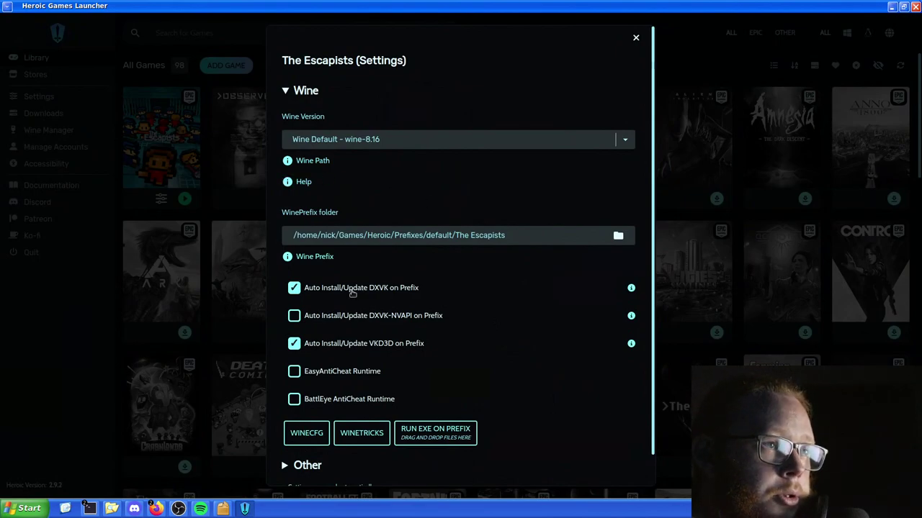
{"action": "scroll", "coordinate": [329, 323], "scroll_direction": "down", "scroll_amount": 1}
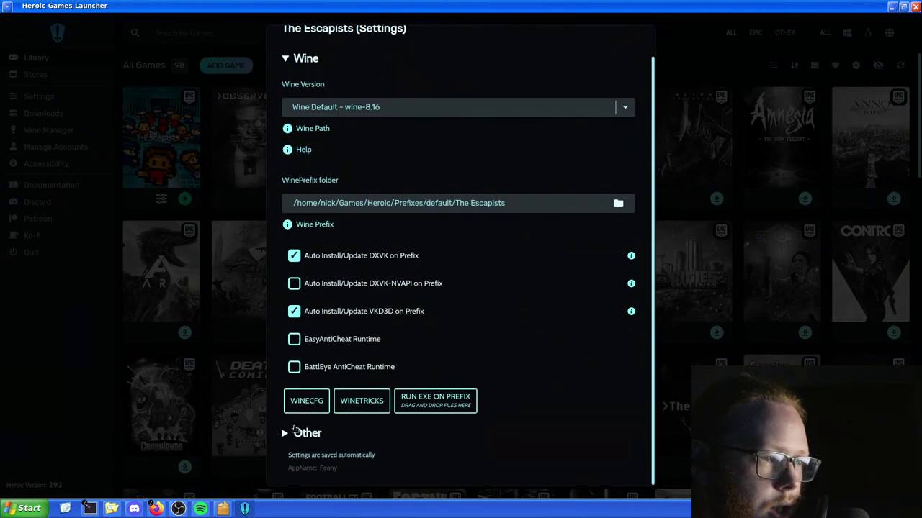
{"action": "left_click", "coordinate": [297, 432]}
{"action": "scroll", "coordinate": [319, 405], "scroll_direction": "down", "scroll_amount": 5}
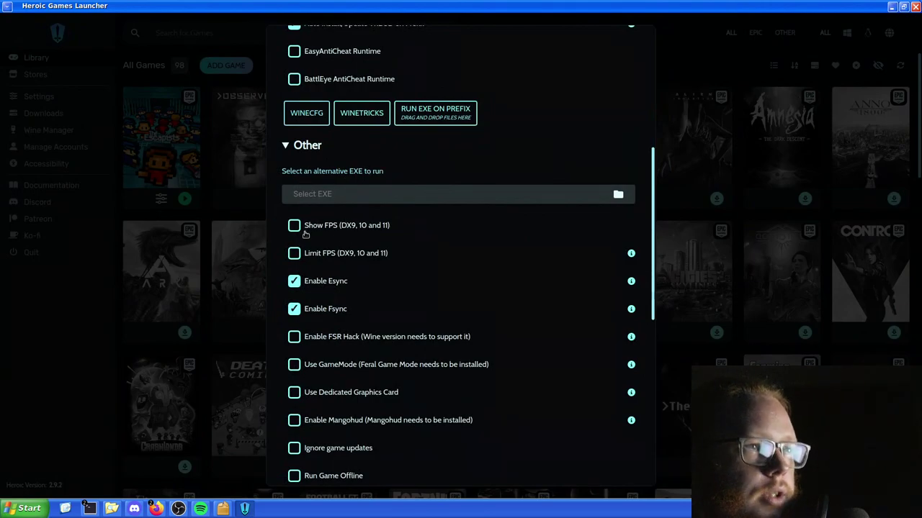
{"action": "scroll", "coordinate": [294, 226], "scroll_direction": "up", "scroll_amount": 5}
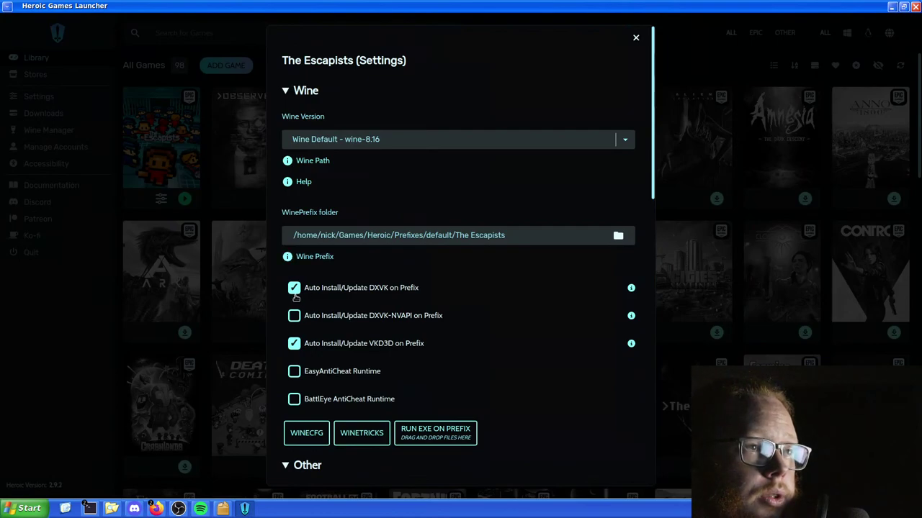
{"action": "left_click", "coordinate": [294, 288]}
{"action": "scroll", "coordinate": [295, 288], "scroll_direction": "down", "scroll_amount": 10}
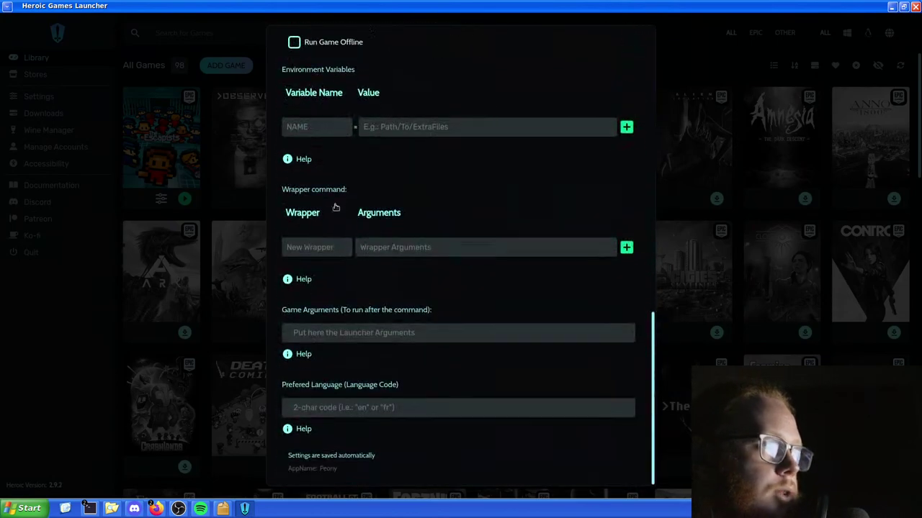
{"action": "scroll", "coordinate": [338, 205], "scroll_direction": "up", "scroll_amount": 5}
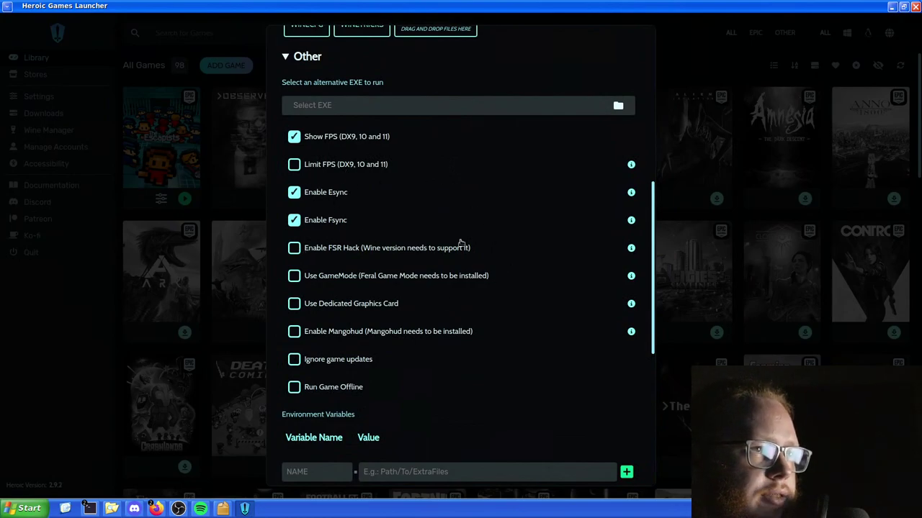
- Close the settings and launch The Escapists
{"action": "scroll", "coordinate": [503, 343], "scroll_direction": "up", "scroll_amount": 5}
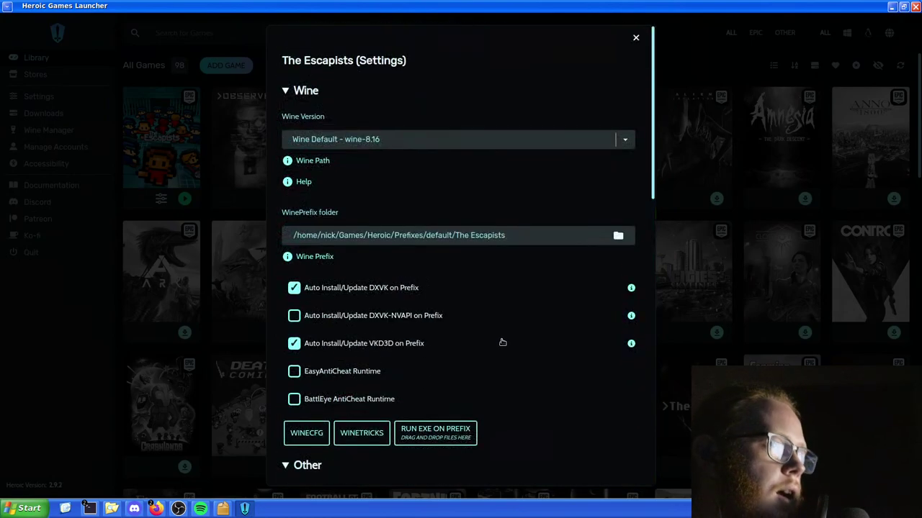
{"action": "left_click", "coordinate": [158, 295]}
{"action": "left_click", "coordinate": [185, 199]}
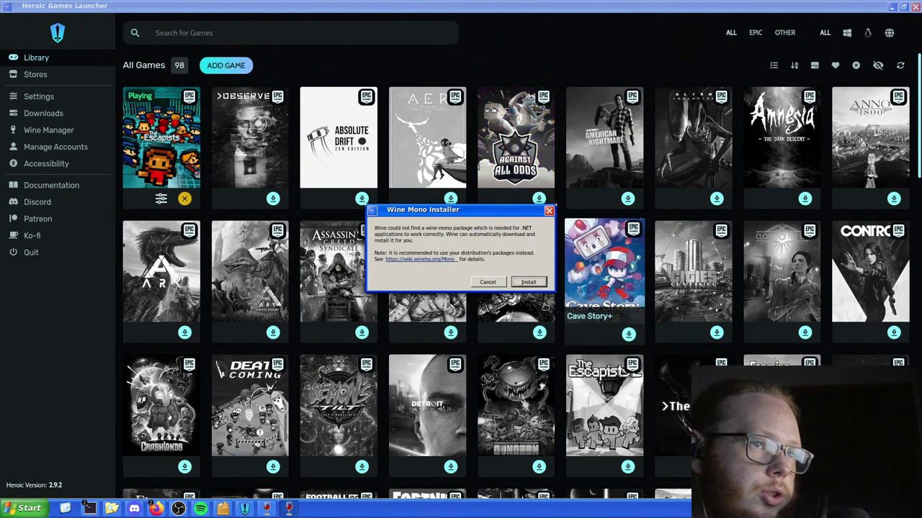
- Let Wine install Mono for The Escapists and close the leftover Package Installer window
{"action": "left_click", "coordinate": [529, 282]}
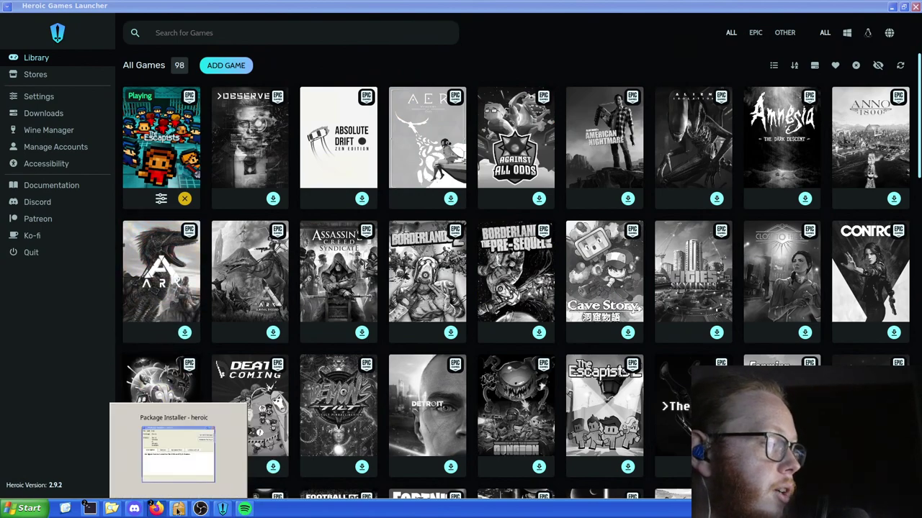
{"action": "left_click", "coordinate": [178, 509]}
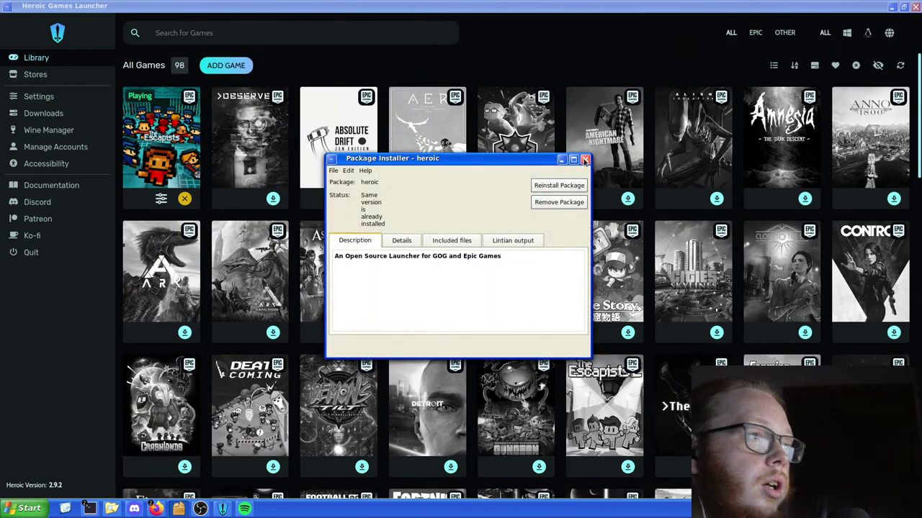
{"action": "left_click", "coordinate": [585, 159]}
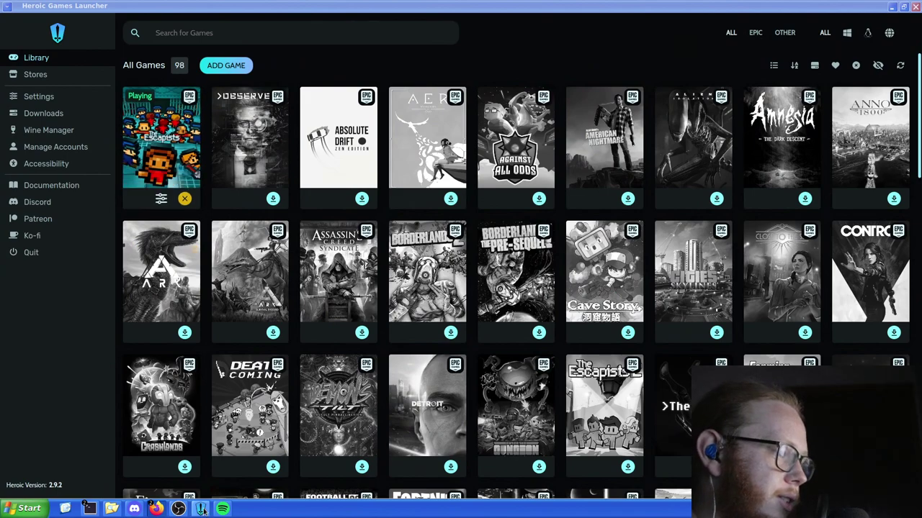
- Stop The Escapists, then install and launch Faster Than Light
{"action": "left_click", "coordinate": [185, 199]}
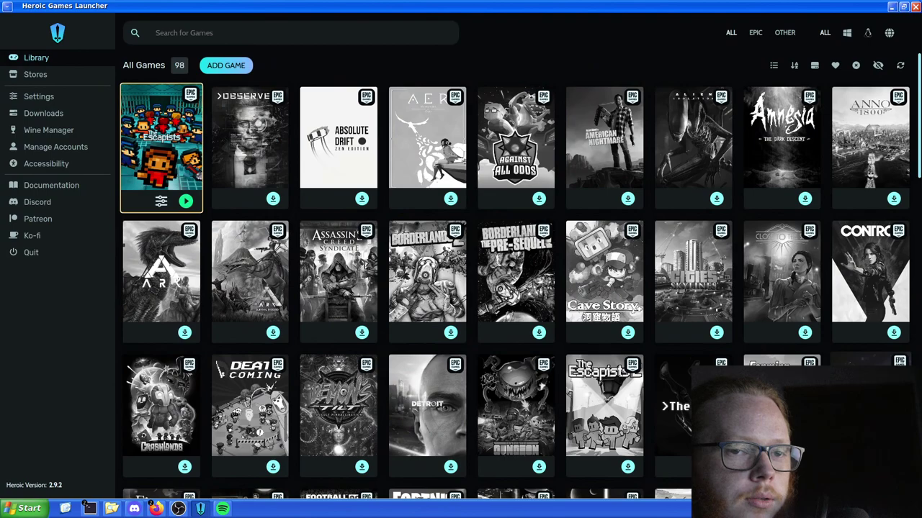
{"action": "left_click", "coordinate": [894, 467]}
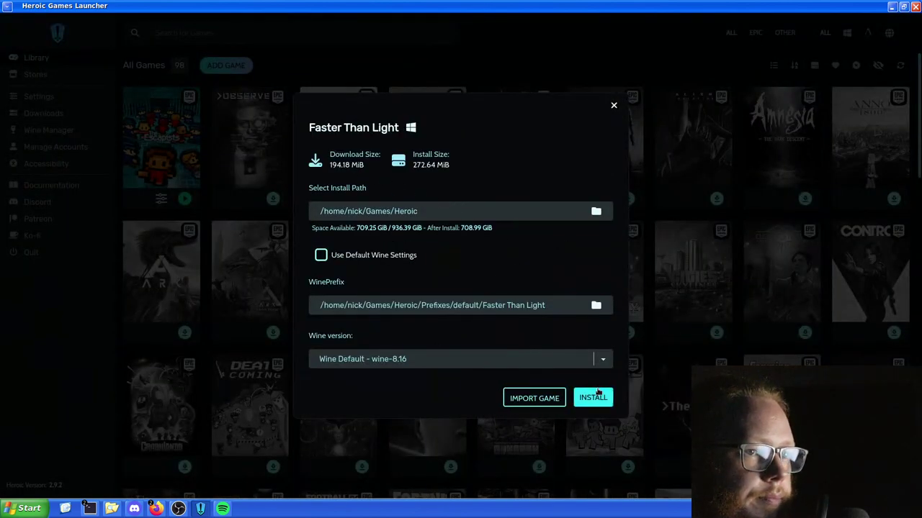
{"action": "left_click", "coordinate": [595, 397]}
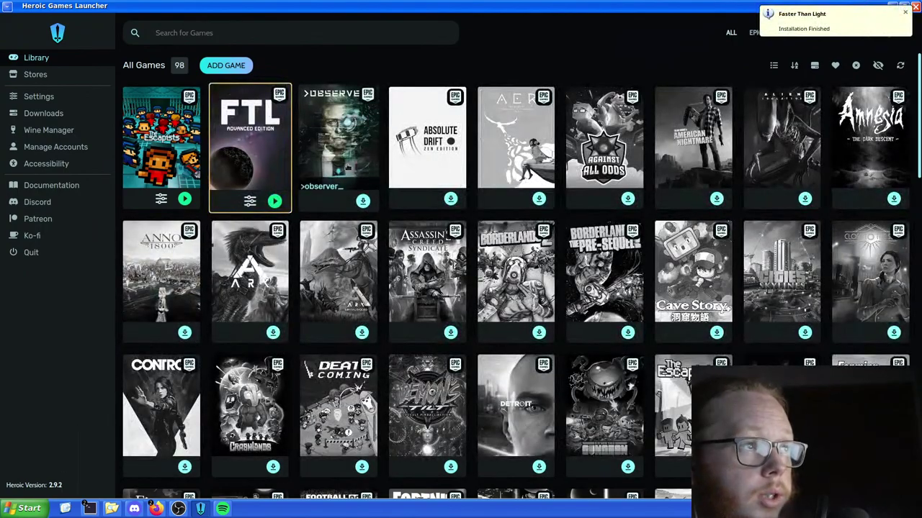
{"action": "left_click", "coordinate": [274, 201]}
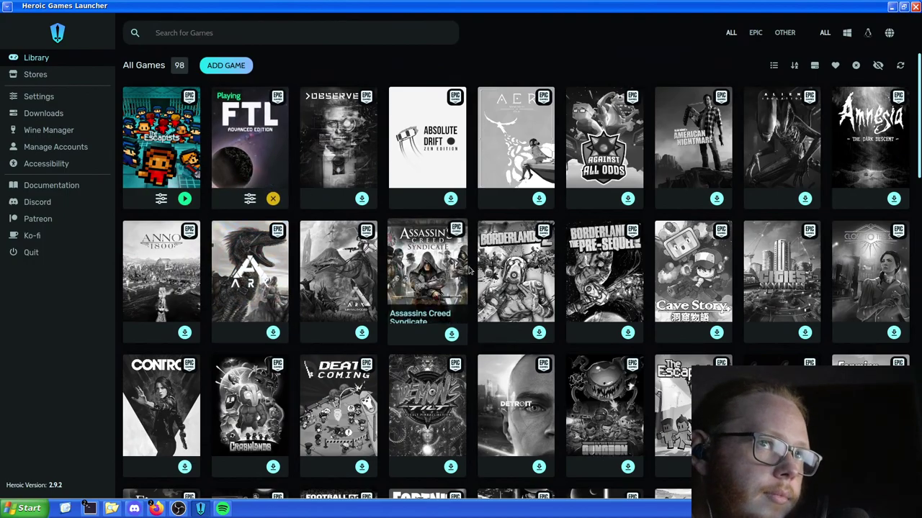
- Pick English as FTL's language and continue past its welcome message
{"action": "scroll", "coordinate": [466, 268], "scroll_direction": "down", "scroll_amount": 15}
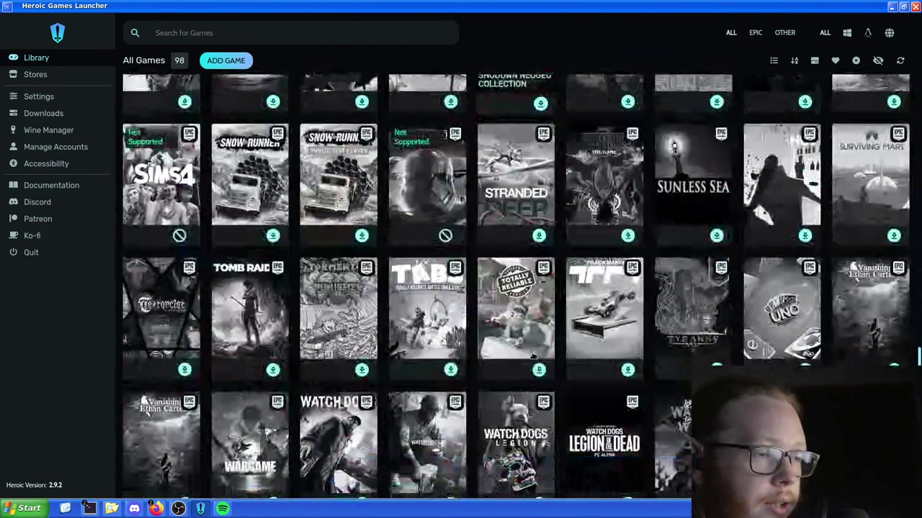
{"action": "scroll", "coordinate": [532, 355], "scroll_direction": "down", "scroll_amount": 2}
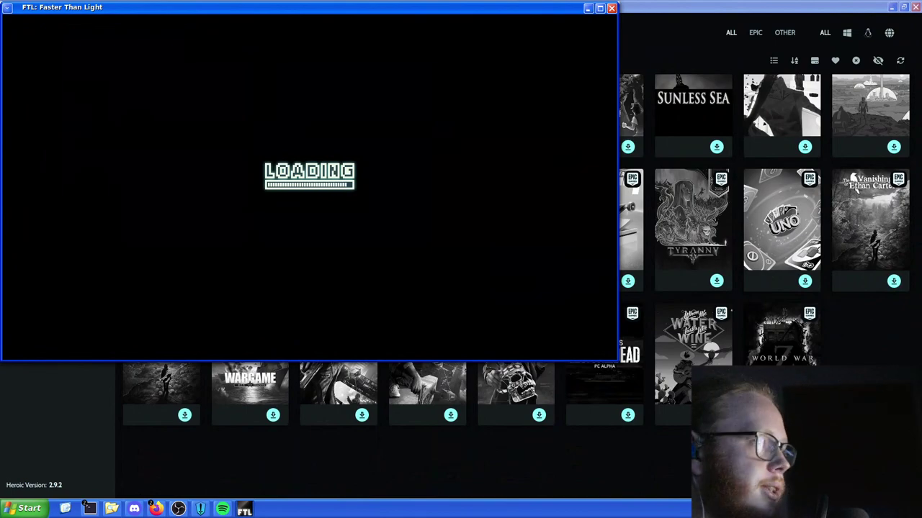
{"action": "left_click", "coordinate": [346, 116]}
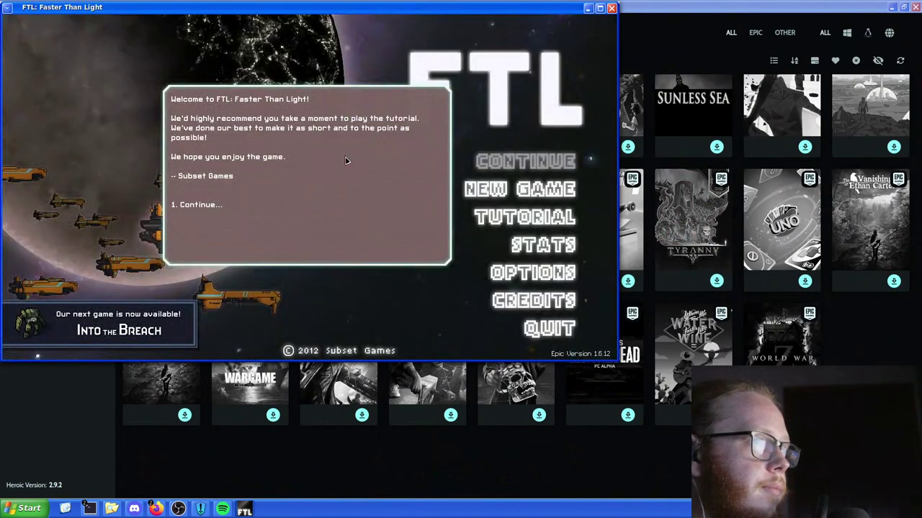
{"action": "left_click", "coordinate": [243, 206]}
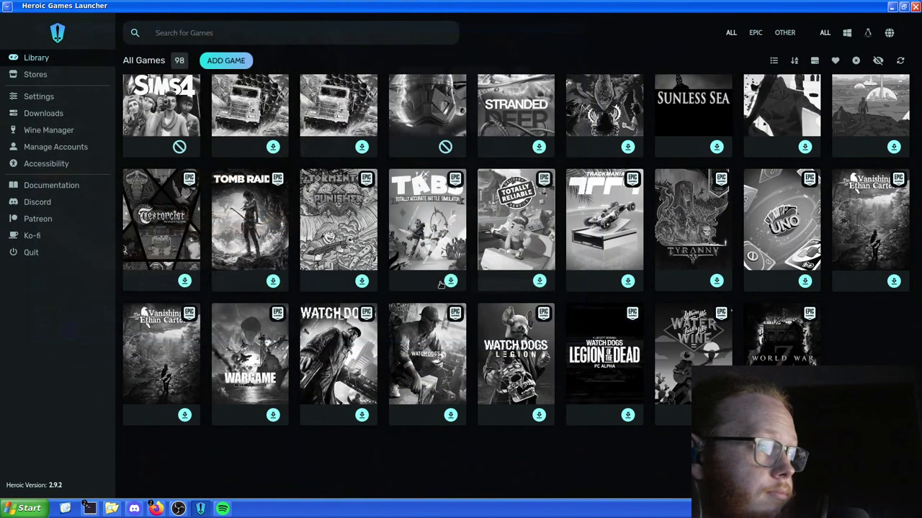
- Open the Epic Store page from Stores in the launcher sidebar
{"action": "scroll", "coordinate": [412, 287], "scroll_direction": "up", "scroll_amount": 20}
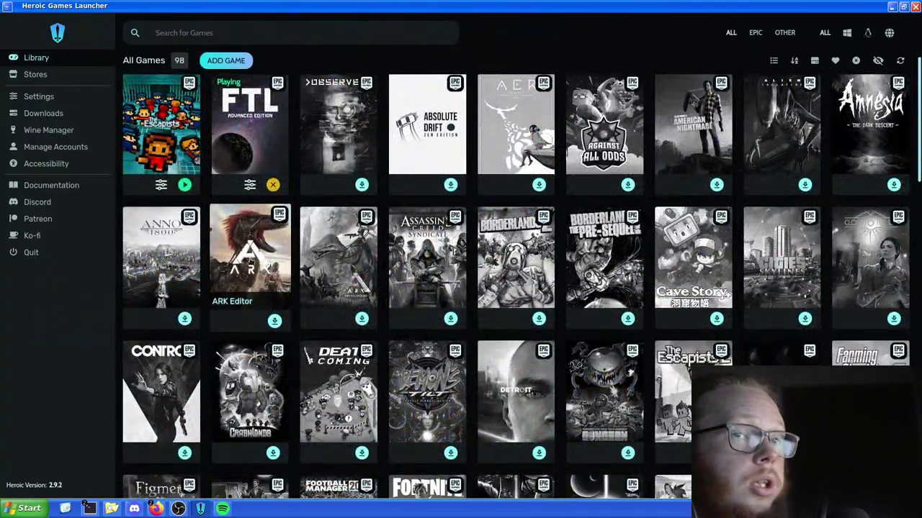
{"action": "scroll", "coordinate": [250, 259], "scroll_direction": "down", "scroll_amount": 20}
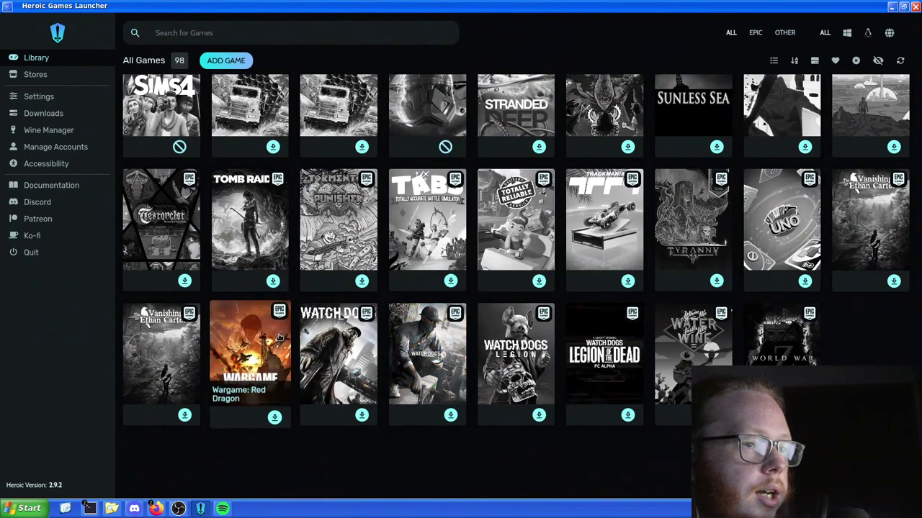
{"action": "scroll", "coordinate": [278, 337], "scroll_direction": "up", "scroll_amount": 20}
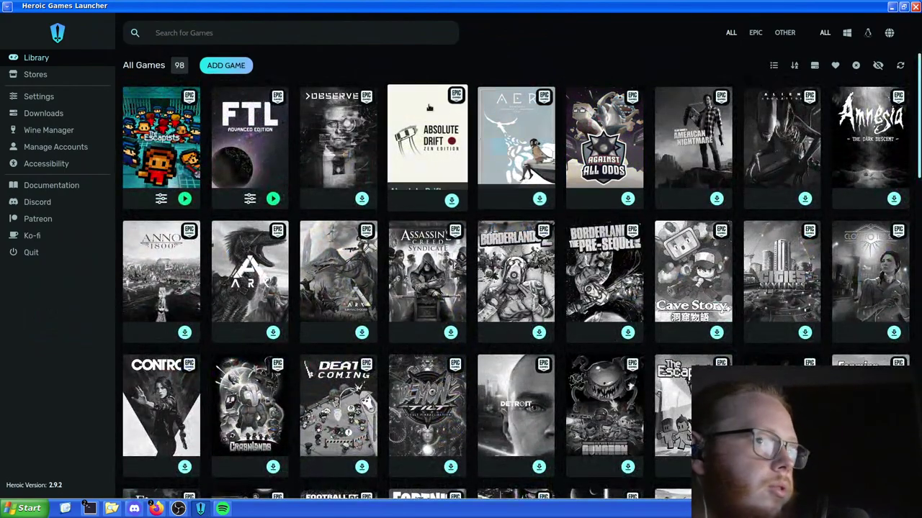
{"action": "left_click", "coordinate": [65, 80]}
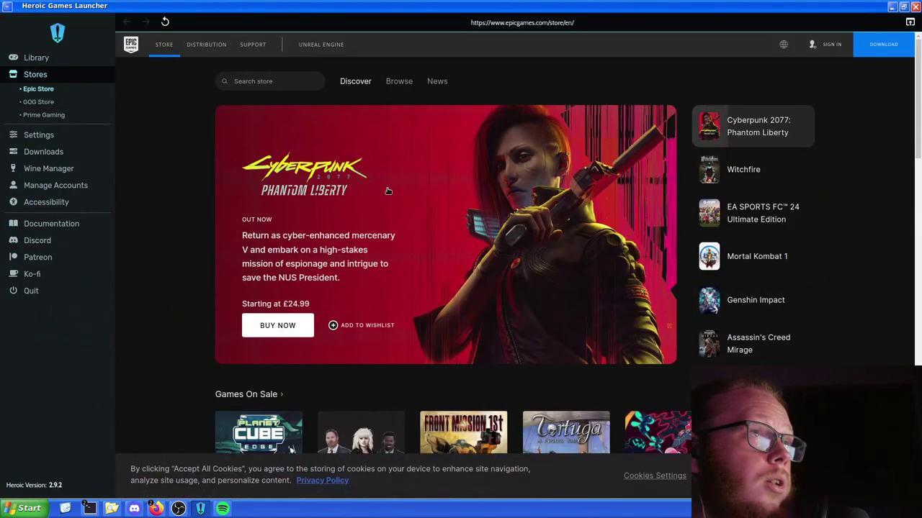
- Try signing in with an Epic Games account, then return to the Epic Store
{"action": "left_click", "coordinate": [832, 47]}
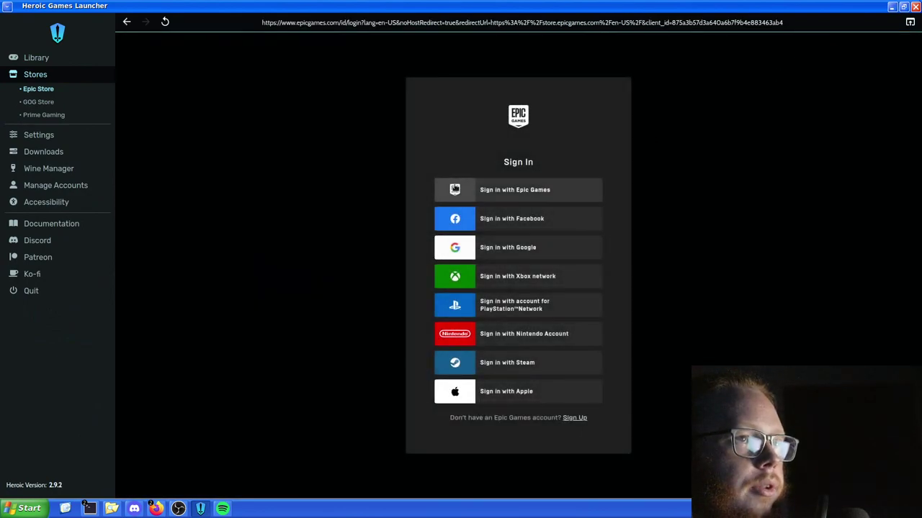
{"action": "left_click", "coordinate": [454, 189]}
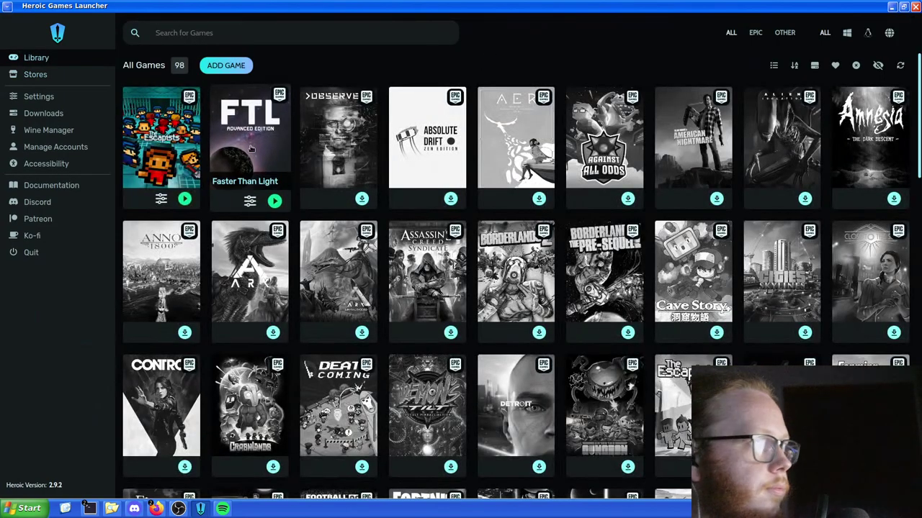
{"action": "left_click", "coordinate": [82, 74]}
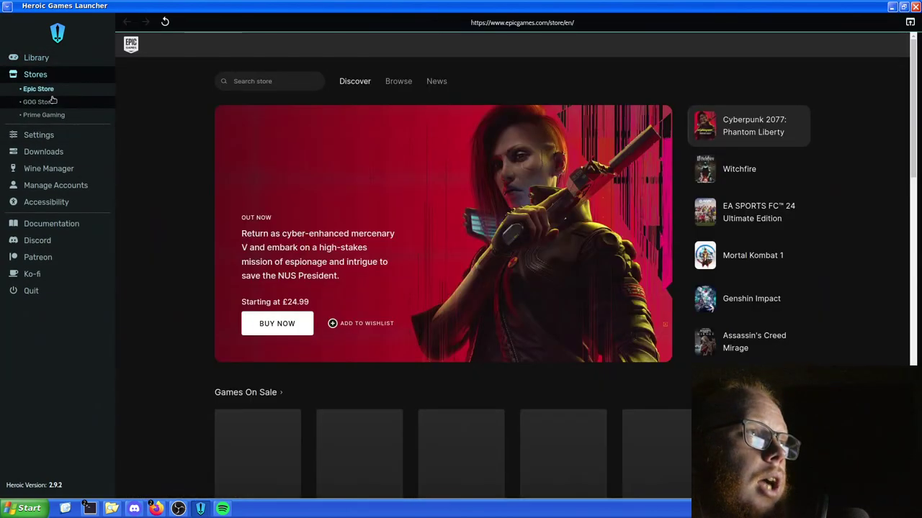
- Browse the Prime Gaming store, dismissing its cookie notice, then go back to the Library
{"action": "left_click", "coordinate": [61, 114]}
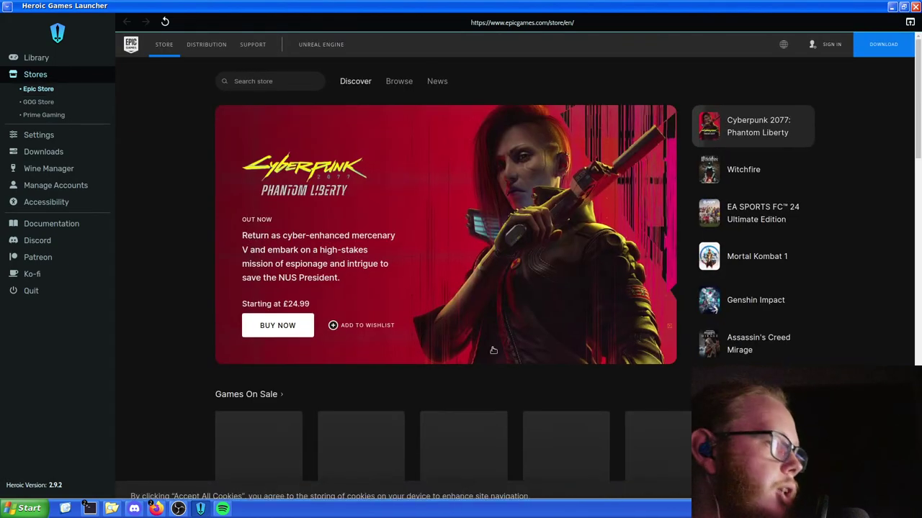
{"action": "scroll", "coordinate": [199, 273], "scroll_direction": "down", "scroll_amount": 5}
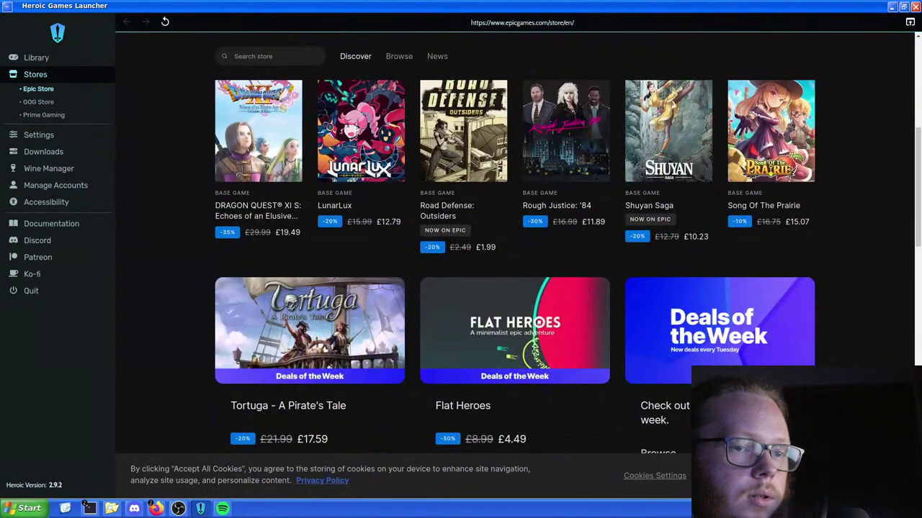
{"action": "left_click", "coordinate": [806, 476]}
{"action": "scroll", "coordinate": [850, 365], "scroll_direction": "down", "scroll_amount": 5}
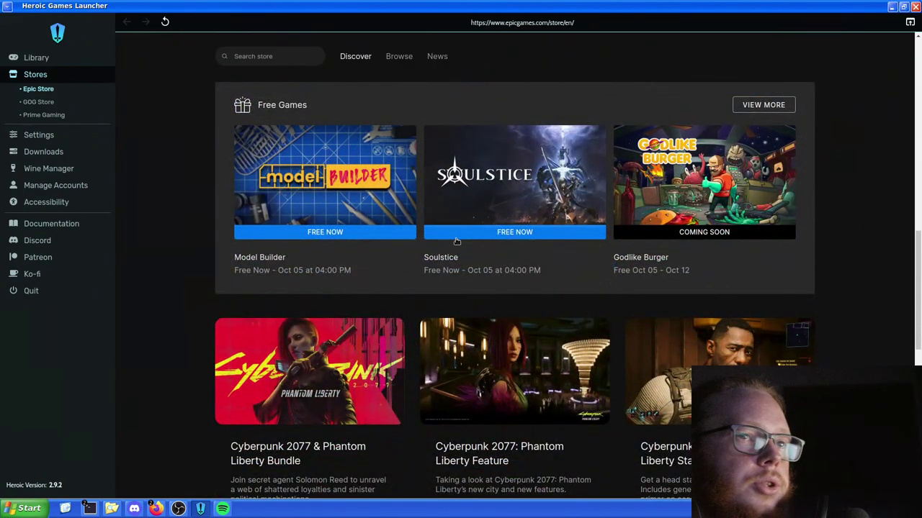
{"action": "scroll", "coordinate": [474, 222], "scroll_direction": "down", "scroll_amount": 3}
{"action": "scroll", "coordinate": [475, 220], "scroll_direction": "up", "scroll_amount": 1}
{"action": "scroll", "coordinate": [477, 216], "scroll_direction": "down", "scroll_amount": 2}
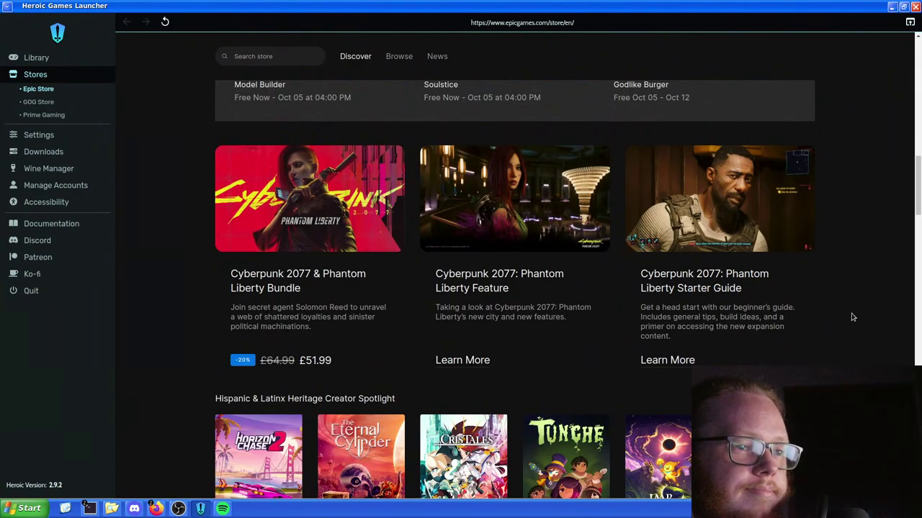
{"action": "scroll", "coordinate": [851, 317], "scroll_direction": "down", "scroll_amount": 5}
{"action": "scroll", "coordinate": [852, 317], "scroll_direction": "up", "scroll_amount": 15}
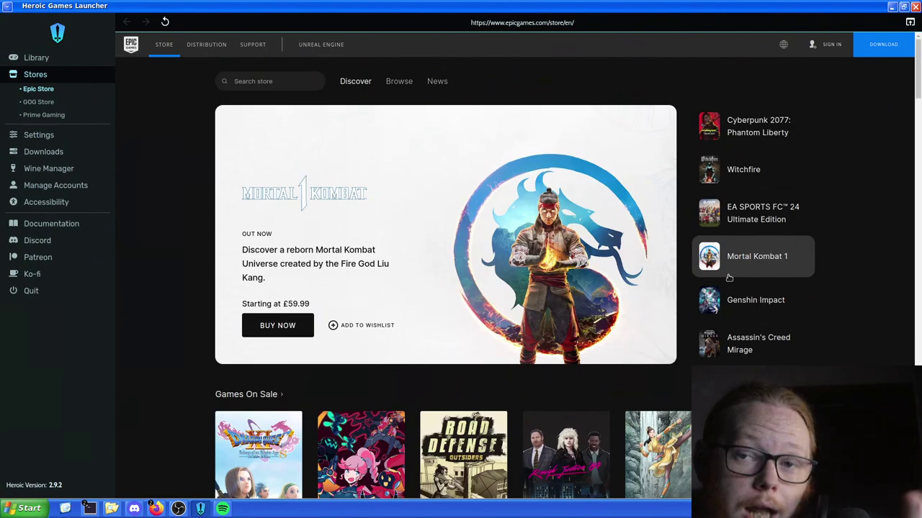
{"action": "left_click", "coordinate": [72, 57]}
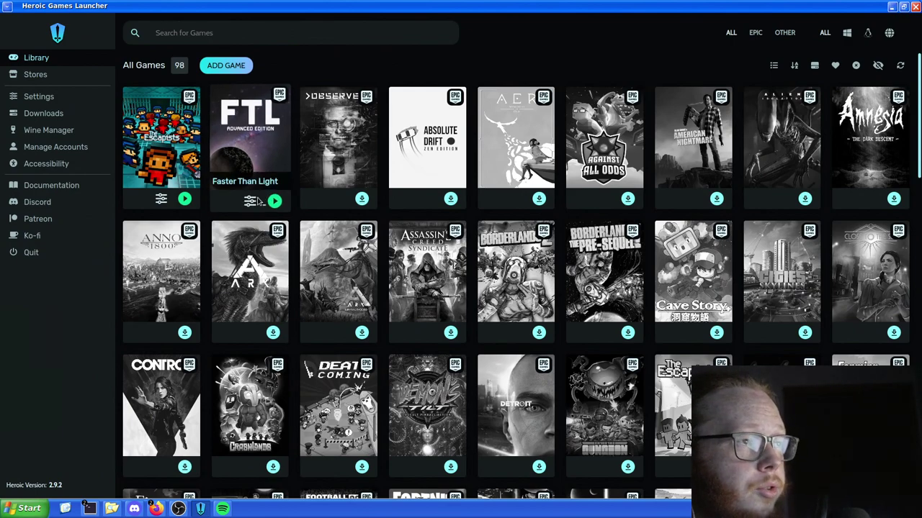
- Uninstall Faster Than Light, also removing its Wine prefix, settings and log
{"action": "right_click", "coordinate": [272, 139]}
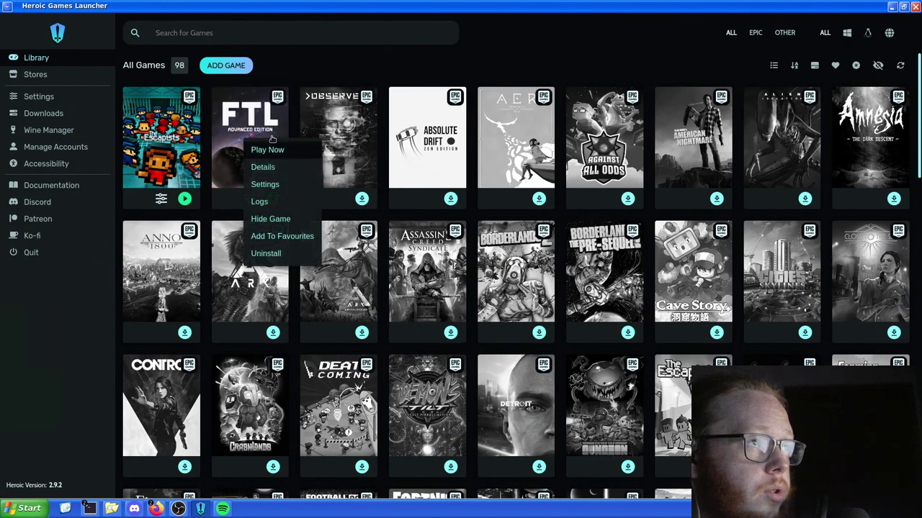
{"action": "left_click", "coordinate": [286, 254]}
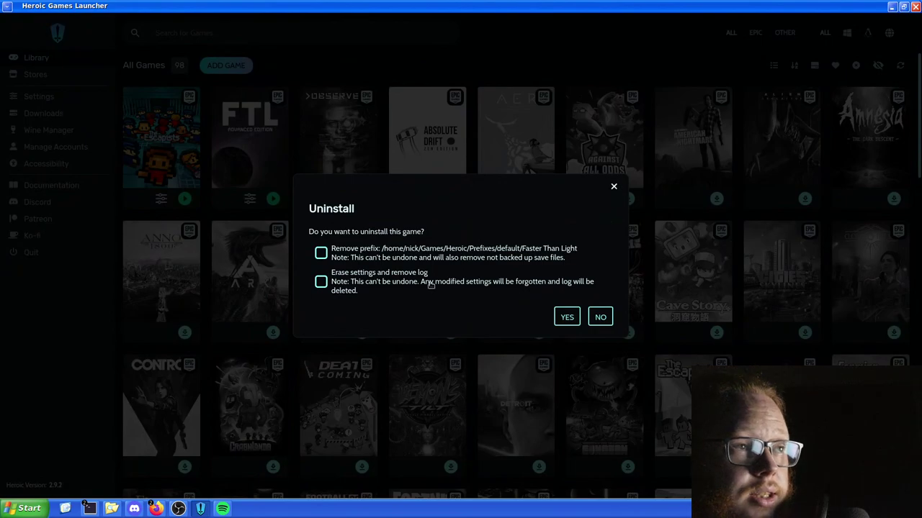
{"action": "left_click", "coordinate": [320, 282]}
{"action": "left_click", "coordinate": [321, 253]}
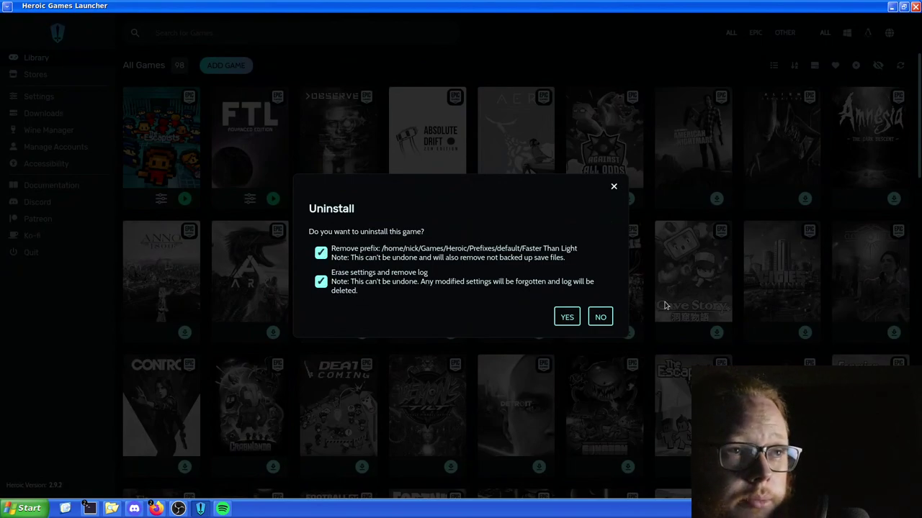
{"action": "left_click", "coordinate": [567, 317]}
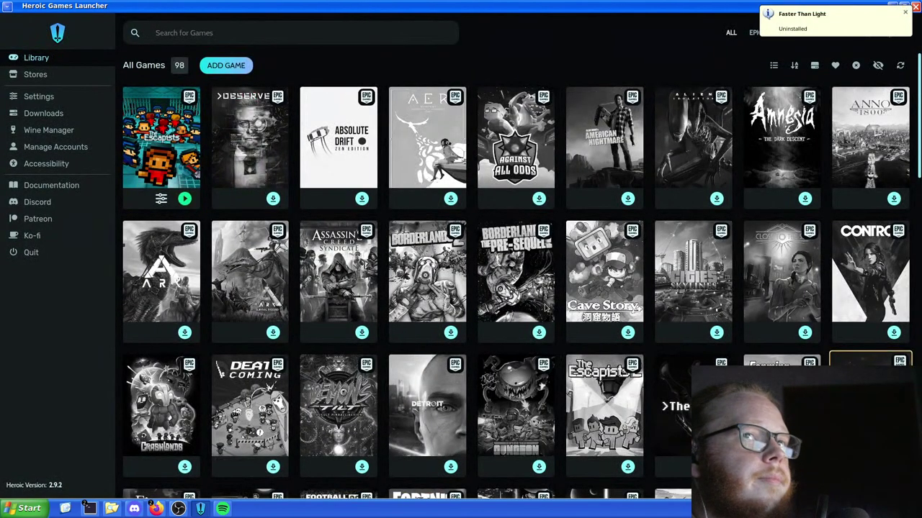
- Uninstall The Escapists along with its Wine prefix
{"action": "right_click", "coordinate": [173, 143]}
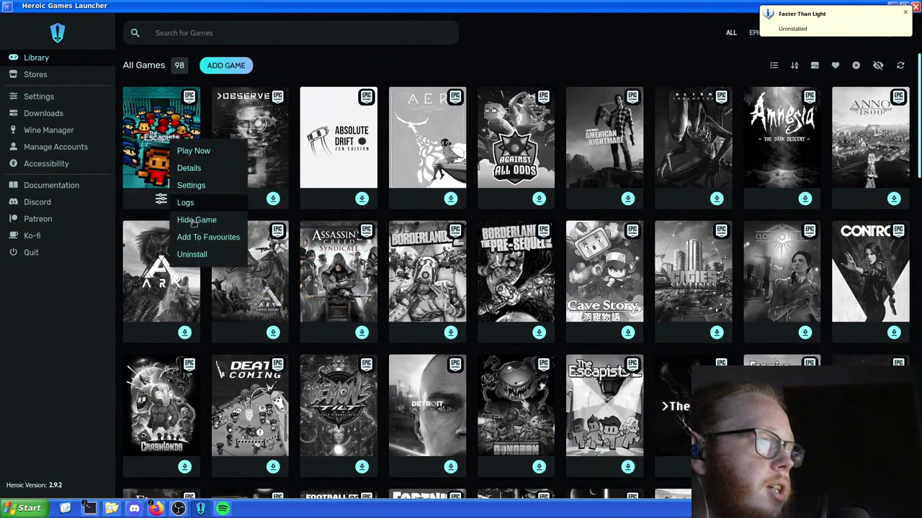
{"action": "left_click", "coordinate": [192, 254]}
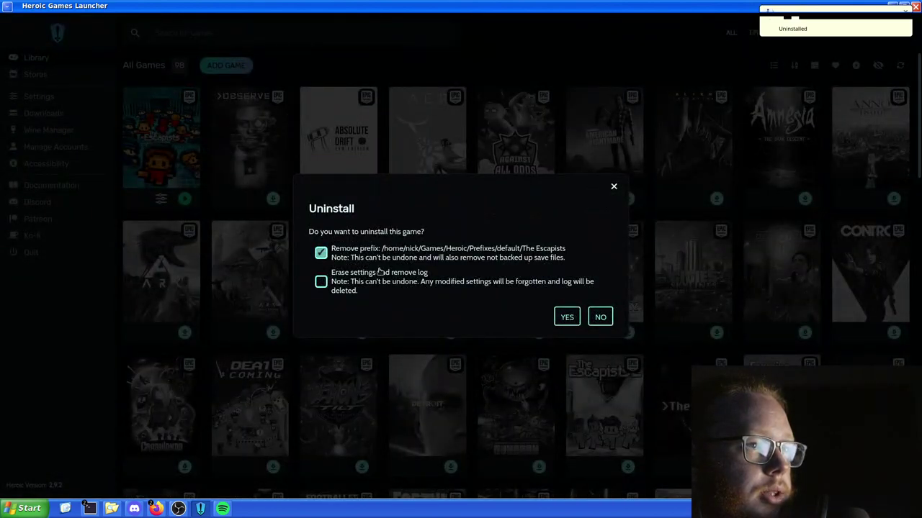
{"action": "left_click", "coordinate": [566, 317]}
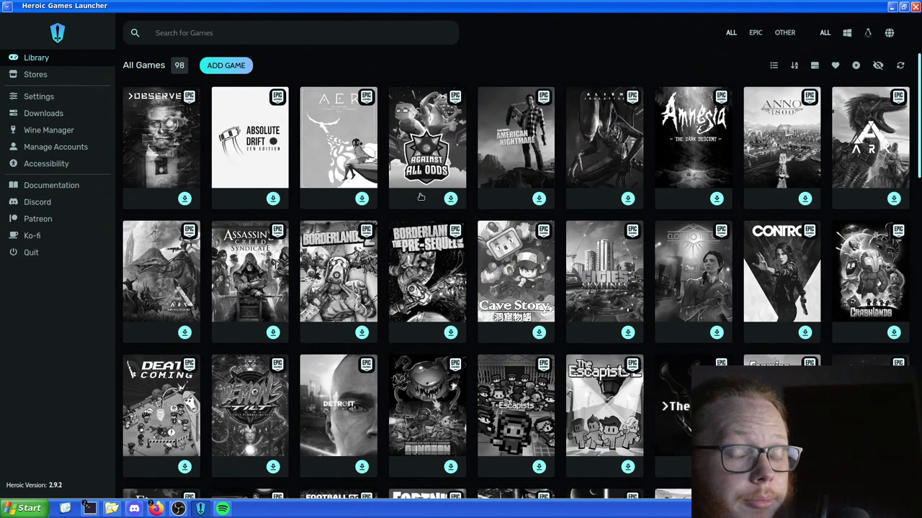
{"action": "left_click", "coordinate": [180, 509]}
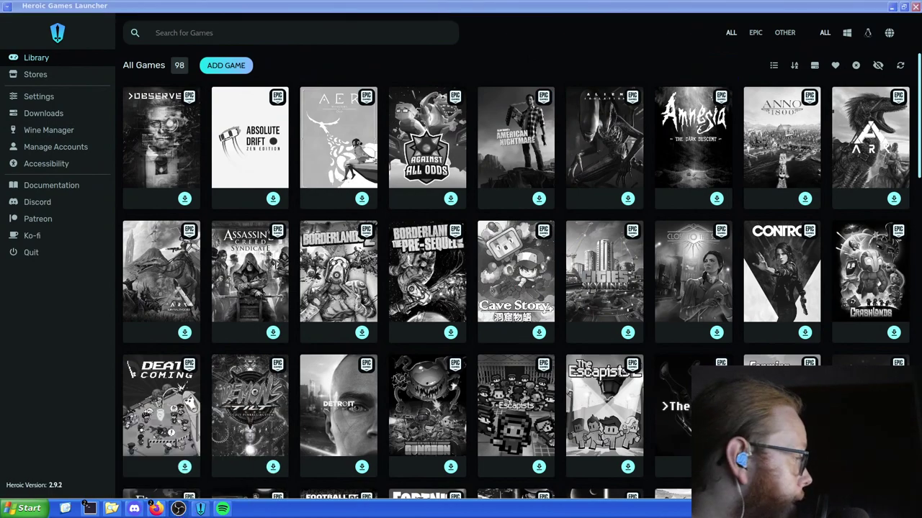